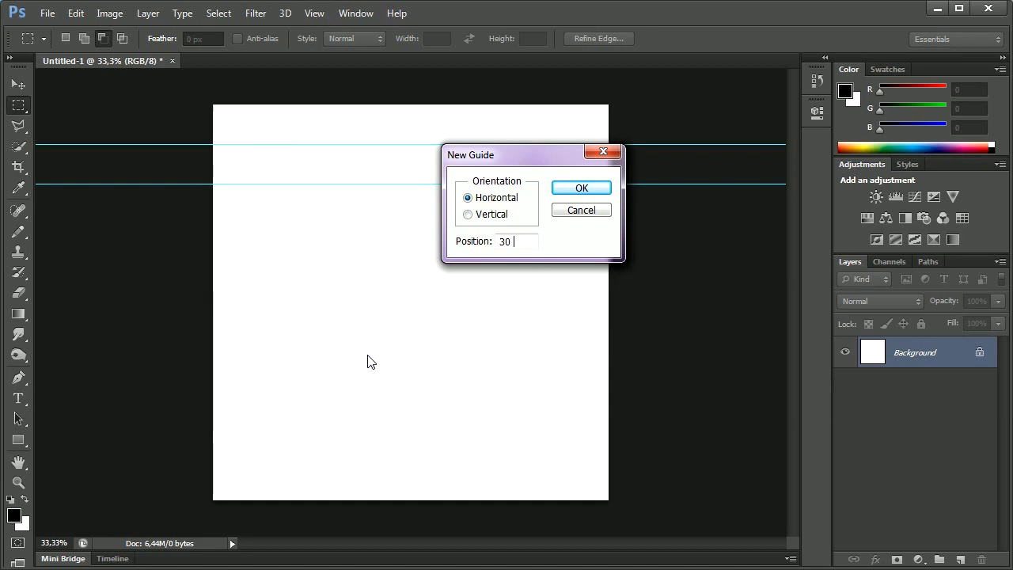
Add horizontal guides at 30 %, 40 % and 50 %
click(577, 190)
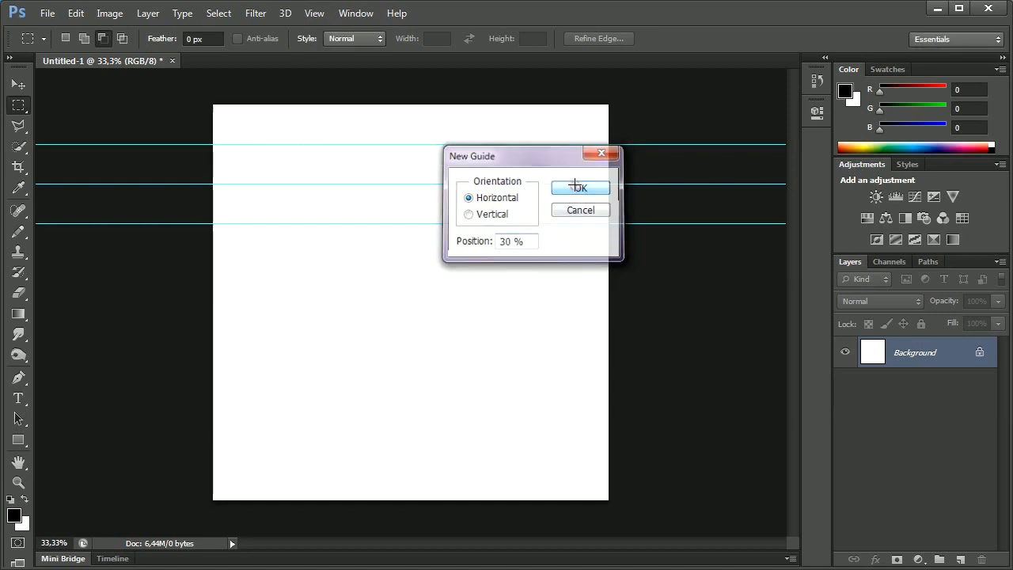
click(314, 14)
click(354, 360)
text(40 %)
click(578, 186)
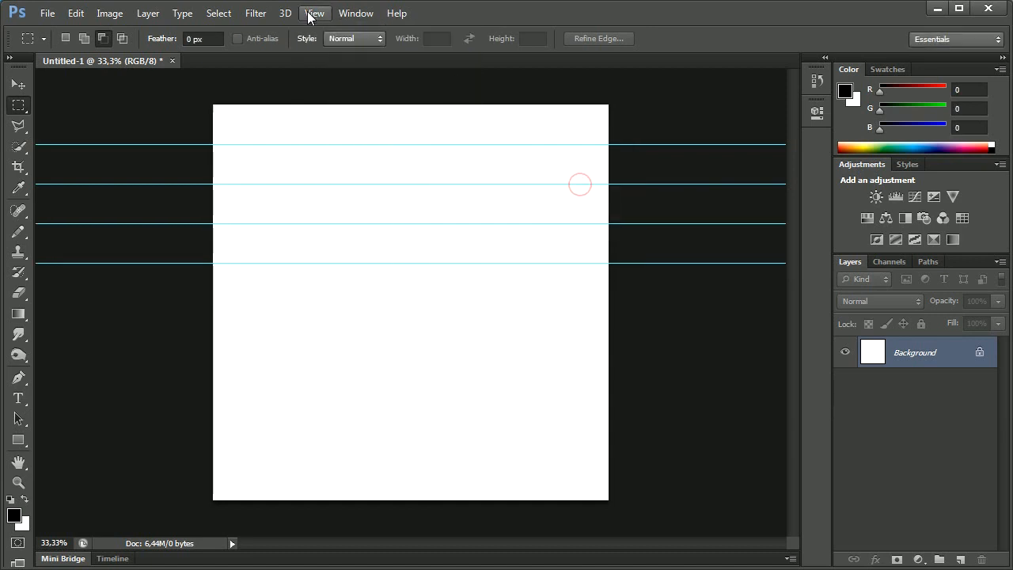
click(314, 14)
click(354, 360)
text(50 %)
click(564, 188)
Add two more horizontal guides at 60 % and 70 %
click(315, 14)
click(354, 361)
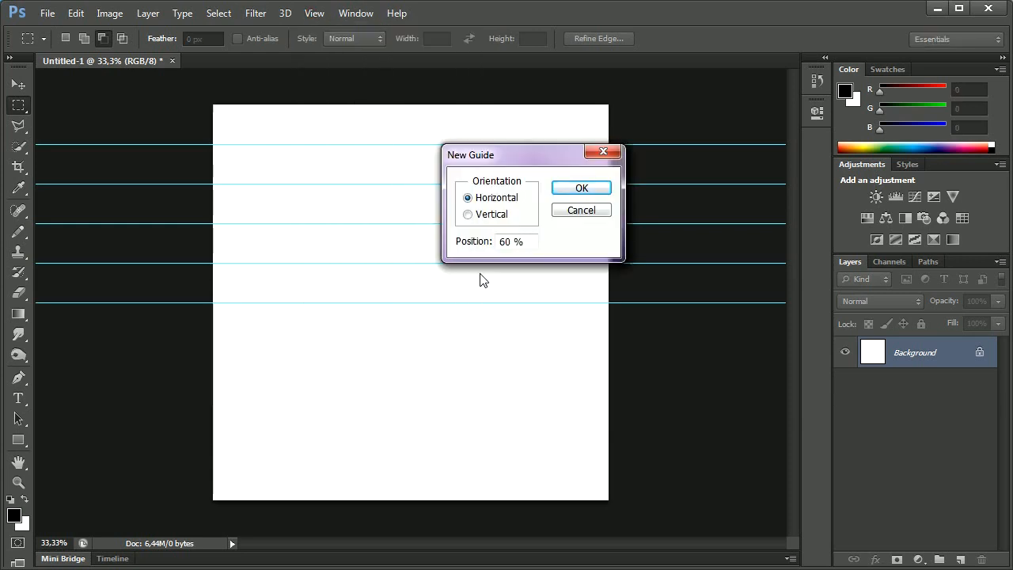
click(579, 188)
click(314, 14)
click(342, 362)
text(70 %)
click(565, 187)
Add the last two horizontal guides at 80 % and 90 %
click(314, 14)
click(346, 360)
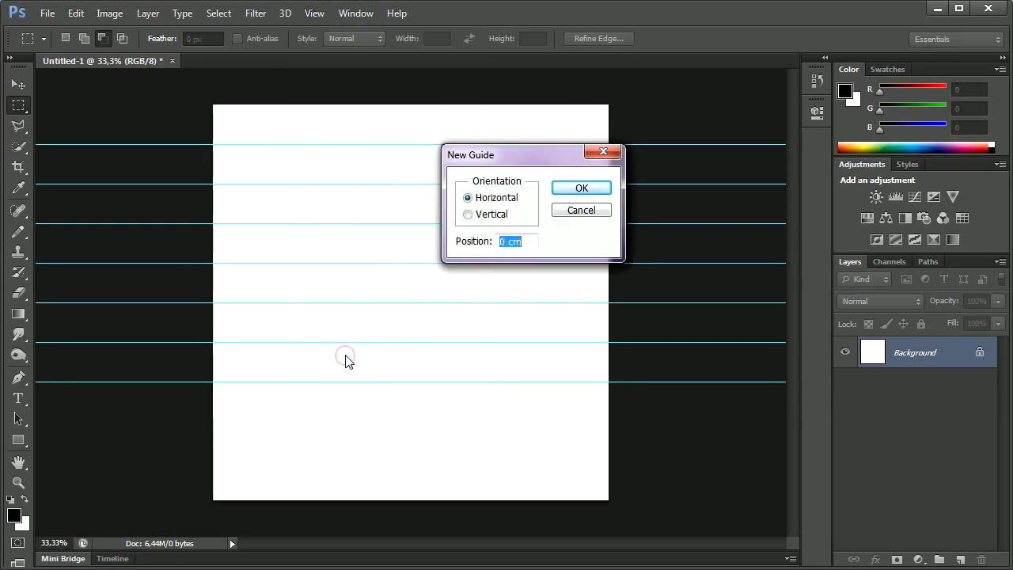
text(80 %)
click(581, 188)
click(314, 13)
click(354, 360)
text(90 %)
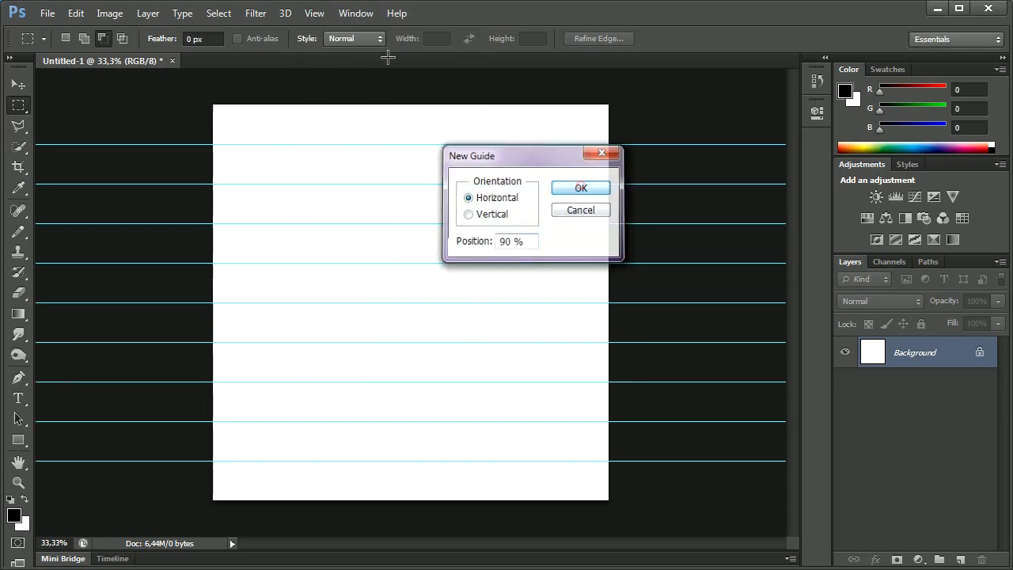
click(581, 188)
Add vertical guides at 10 % and 20 %
click(318, 15)
click(353, 361)
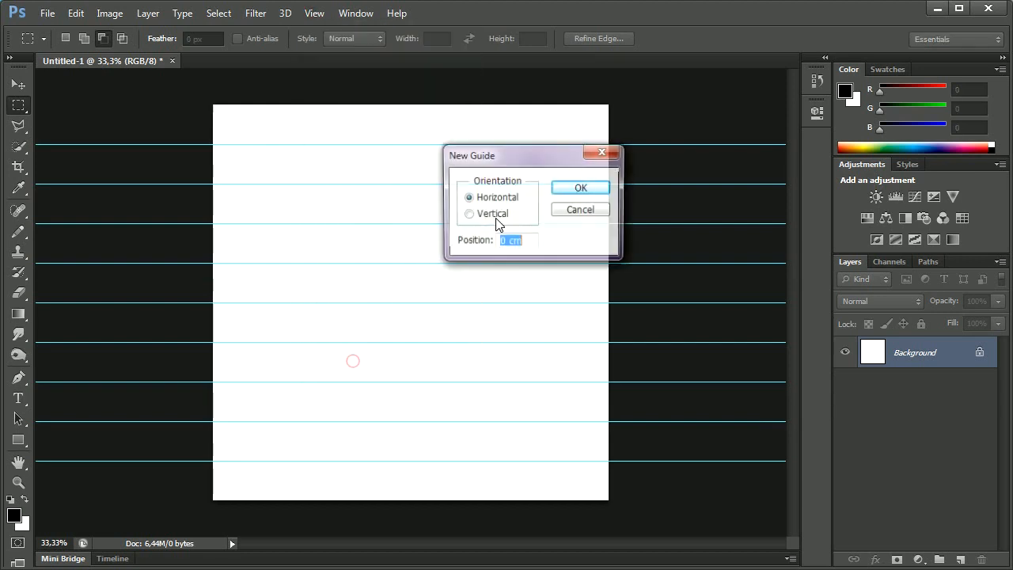
click(497, 214)
click(532, 242)
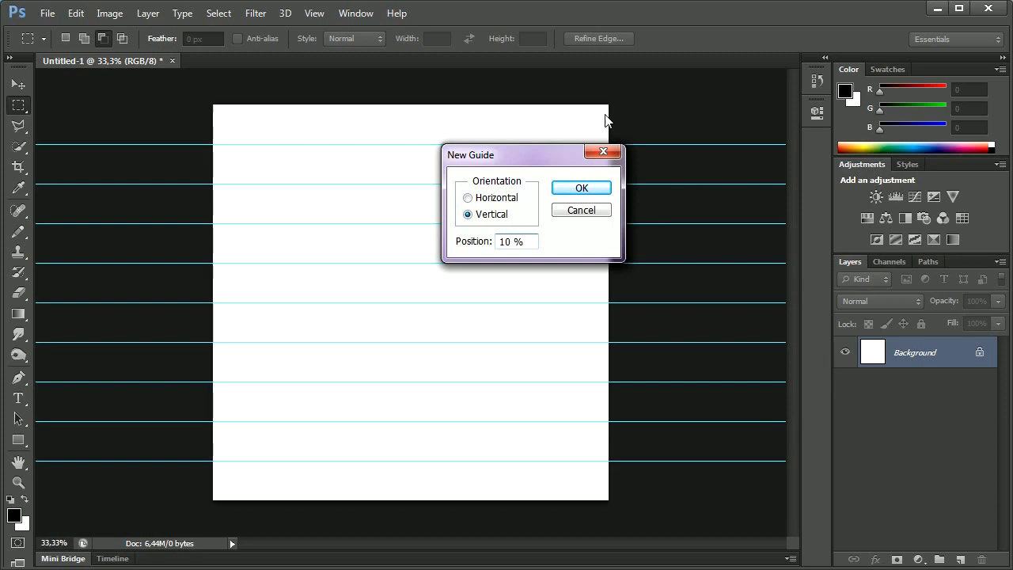
click(581, 187)
click(315, 14)
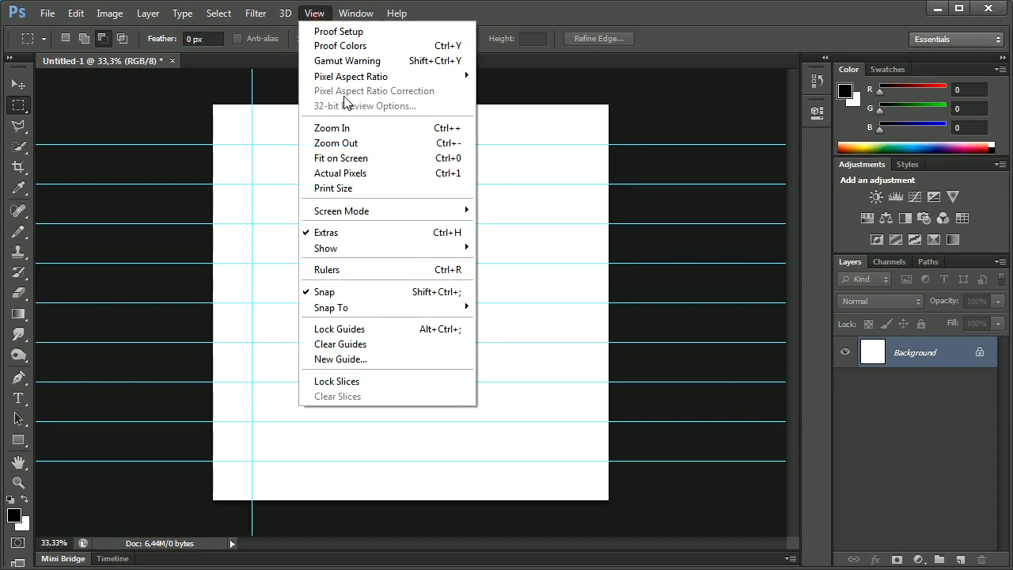
click(356, 361)
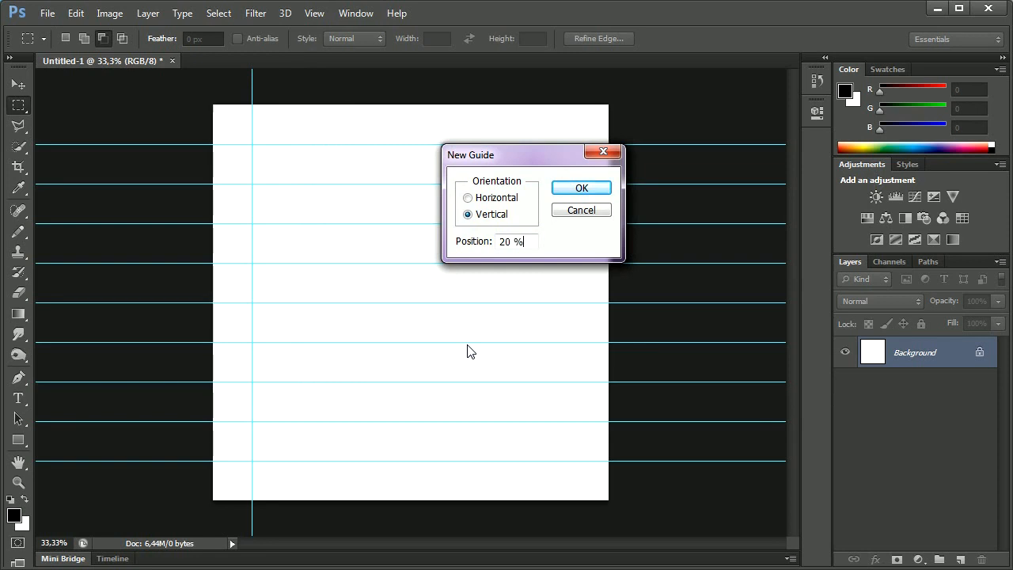
click(581, 187)
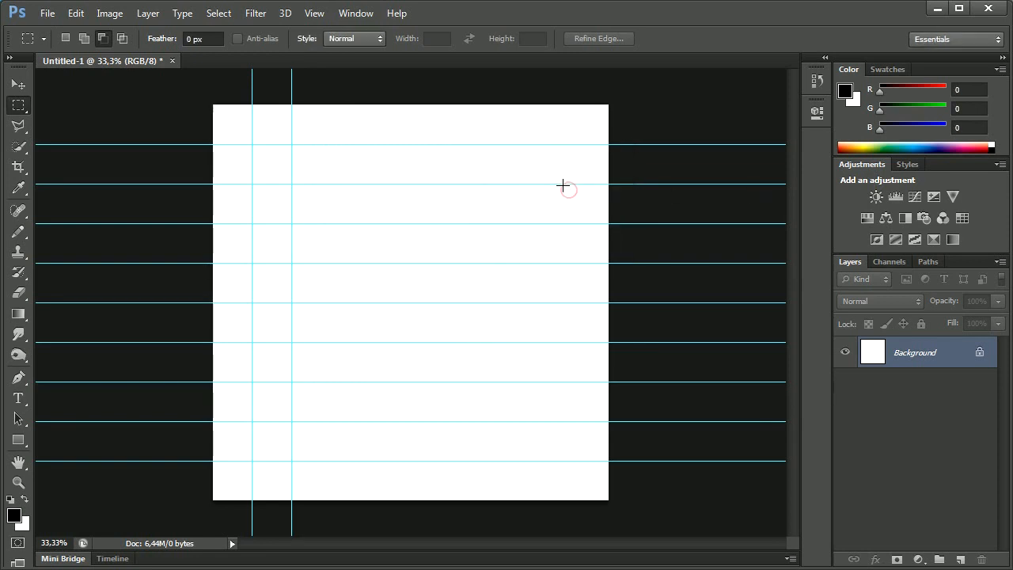
Add vertical guides at 30 % and 40 %
click(315, 14)
click(375, 358)
text(30 %)
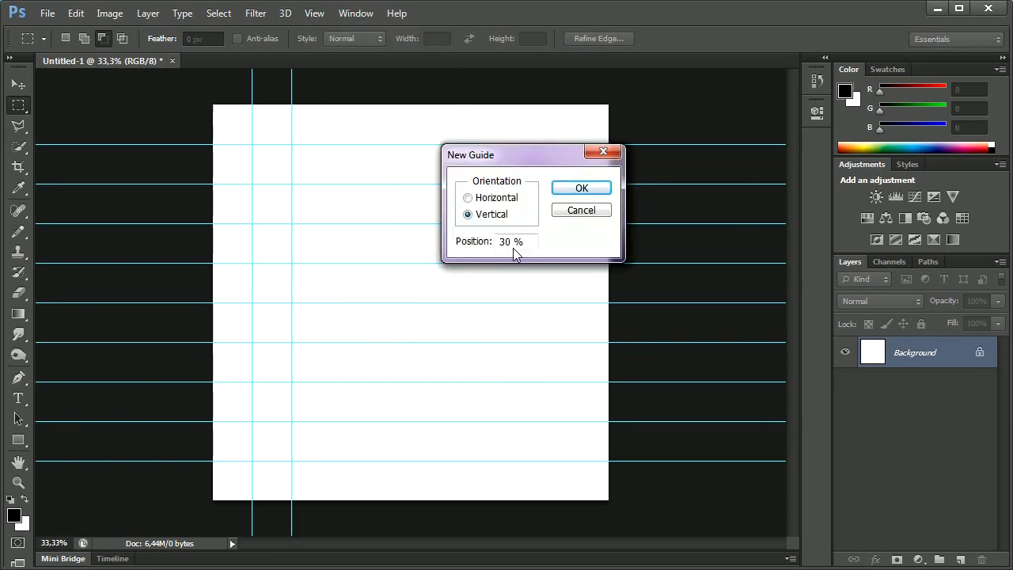
click(581, 188)
click(315, 14)
click(346, 359)
text(40 %)
click(581, 188)
Add vertical guides at 50 % and 60 %
click(315, 14)
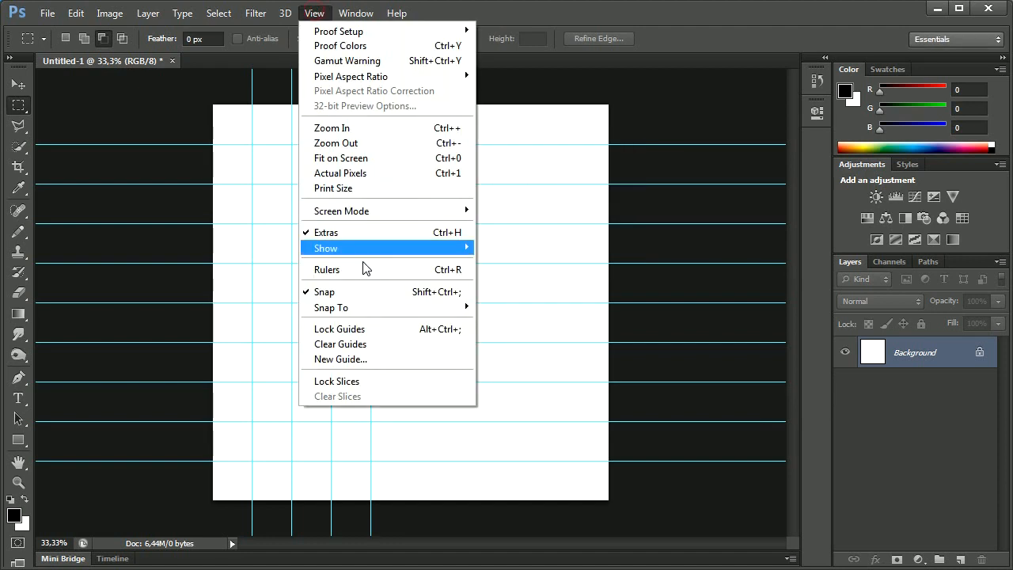
click(357, 359)
text(50 %)
click(592, 190)
click(315, 13)
click(369, 360)
text(60 %)
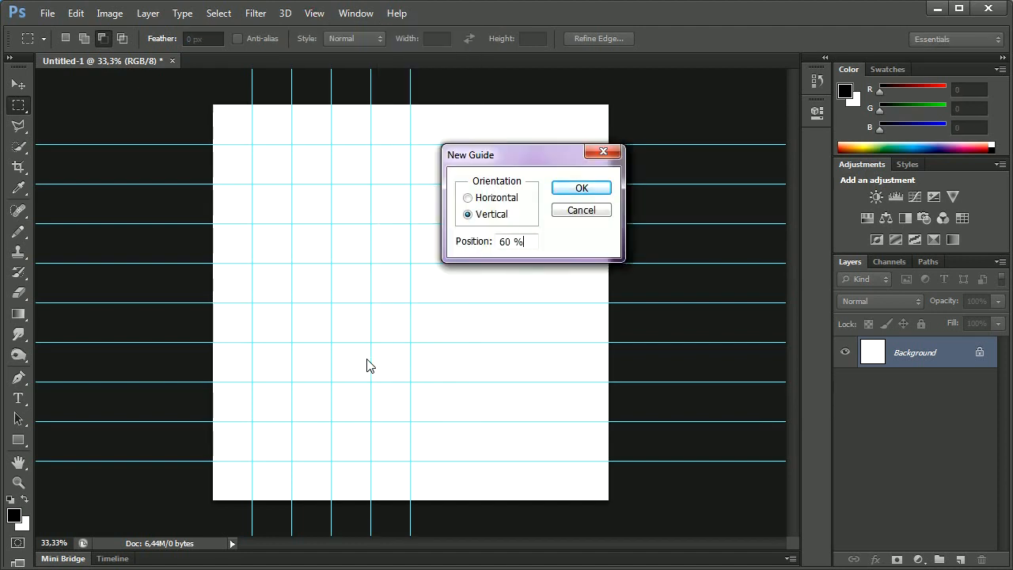
click(581, 188)
Add vertical guides at 70 % and 80 %
click(315, 13)
click(351, 357)
text(70 %)
click(581, 187)
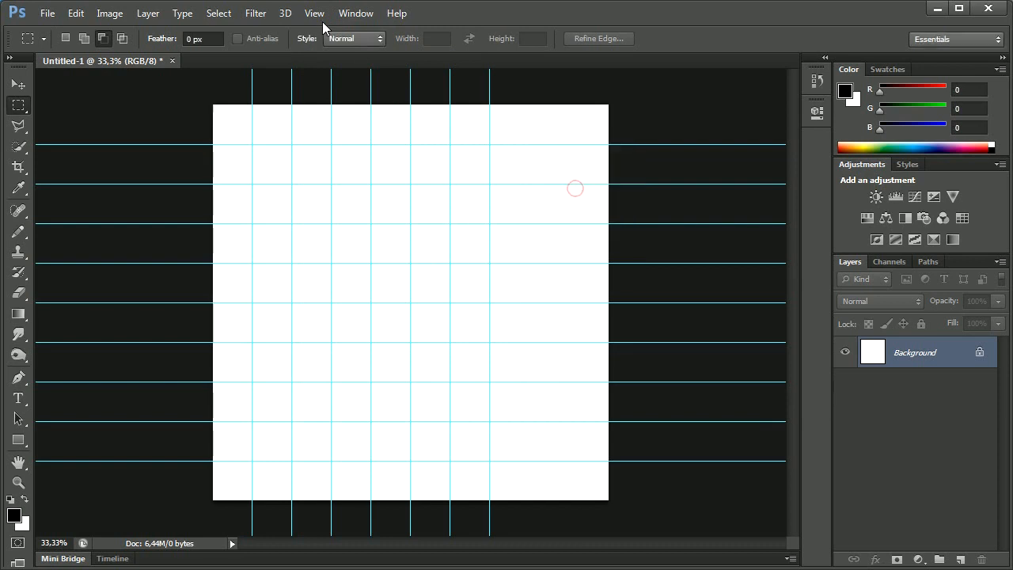
click(322, 19)
click(376, 361)
text(80 %)
click(581, 188)
Add the last vertical guide at 90 % to complete the ten-by-ten grid
click(315, 14)
click(356, 361)
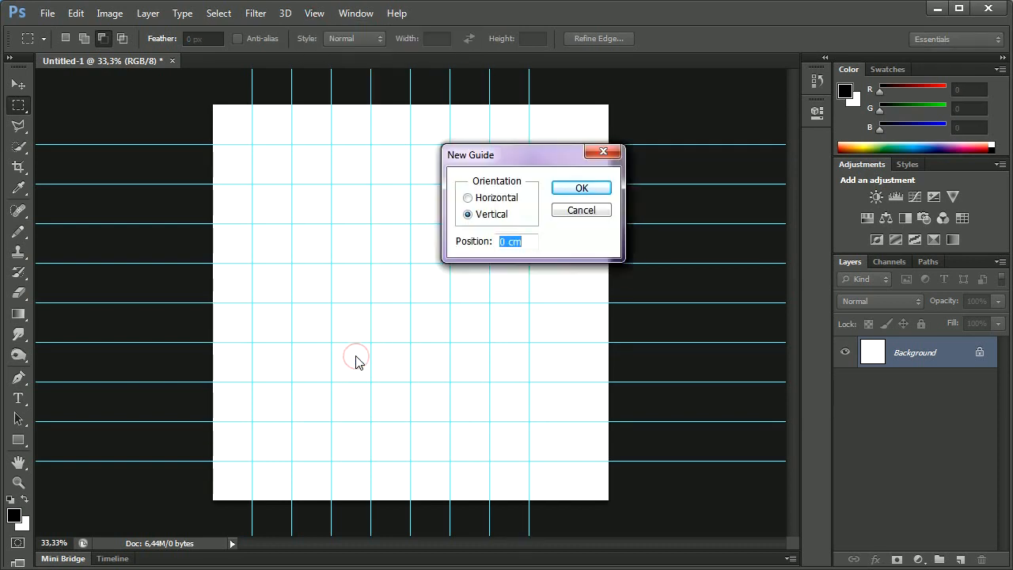
text(90 %)
click(581, 187)
Place the image 1adorable-21998 from the Mosaic folder and scale it down to about 8.46 %
click(47, 14)
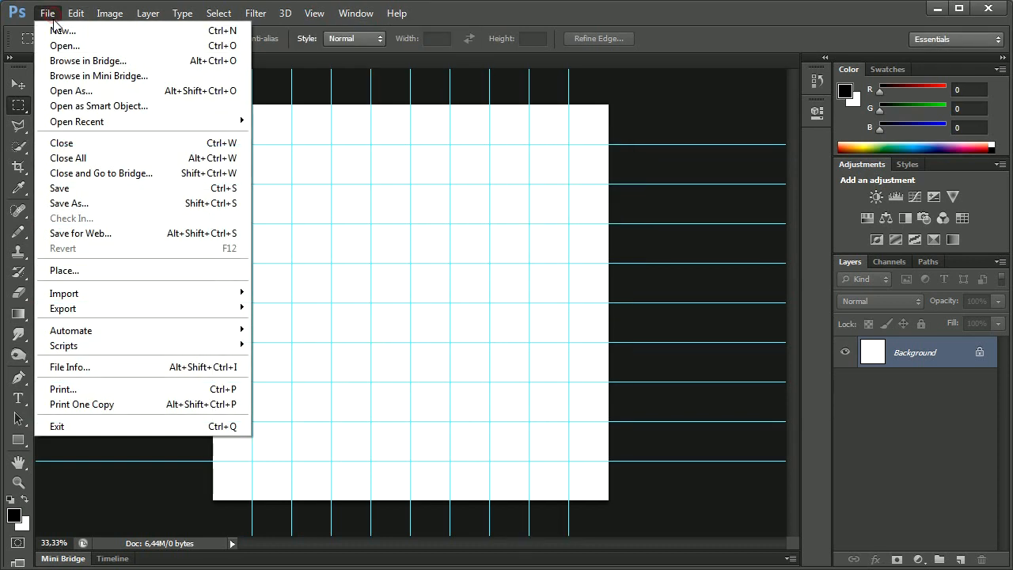
click(95, 271)
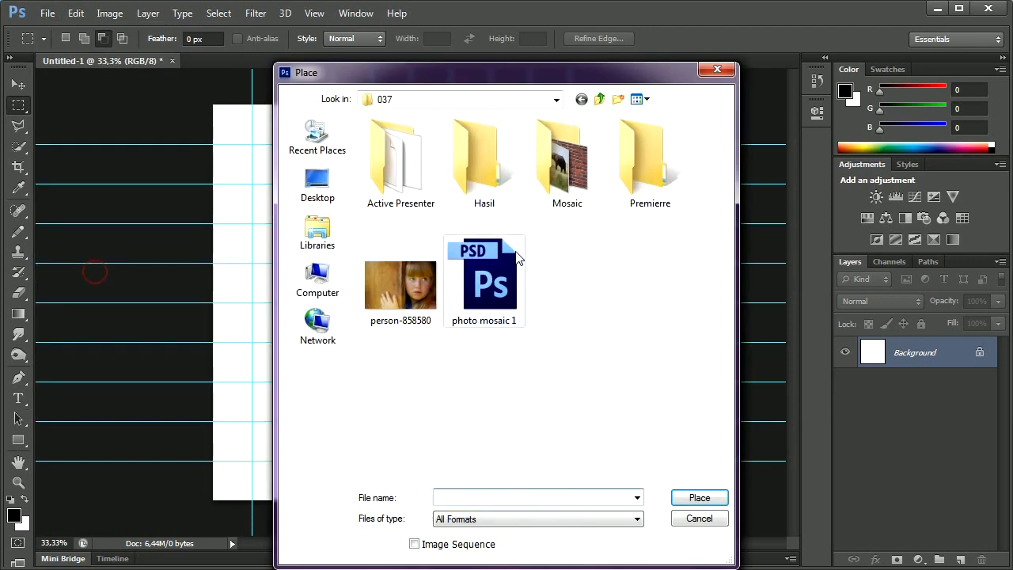
double_click(559, 184)
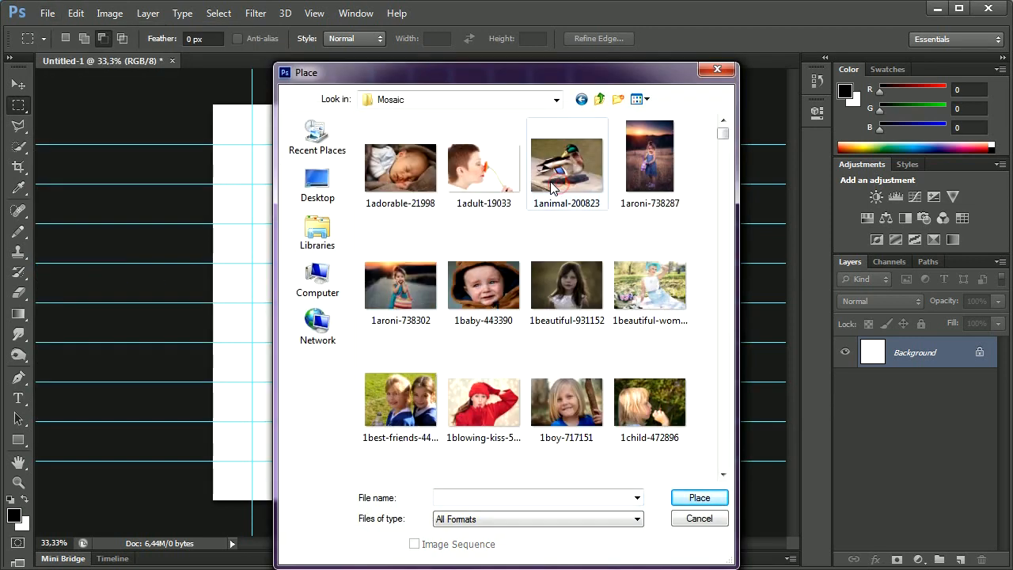
double_click(398, 180)
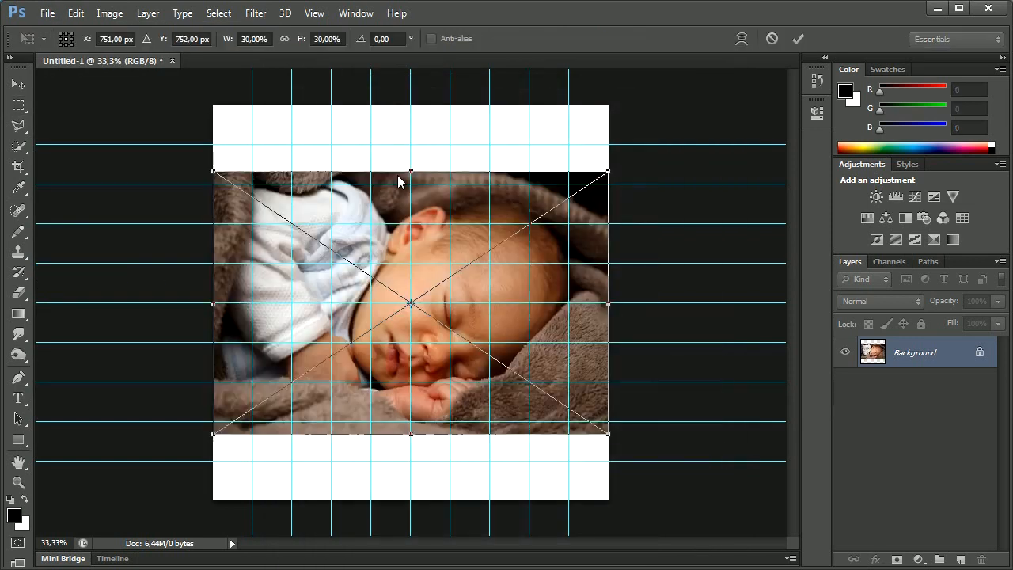
drag(211, 436, 515, 255)
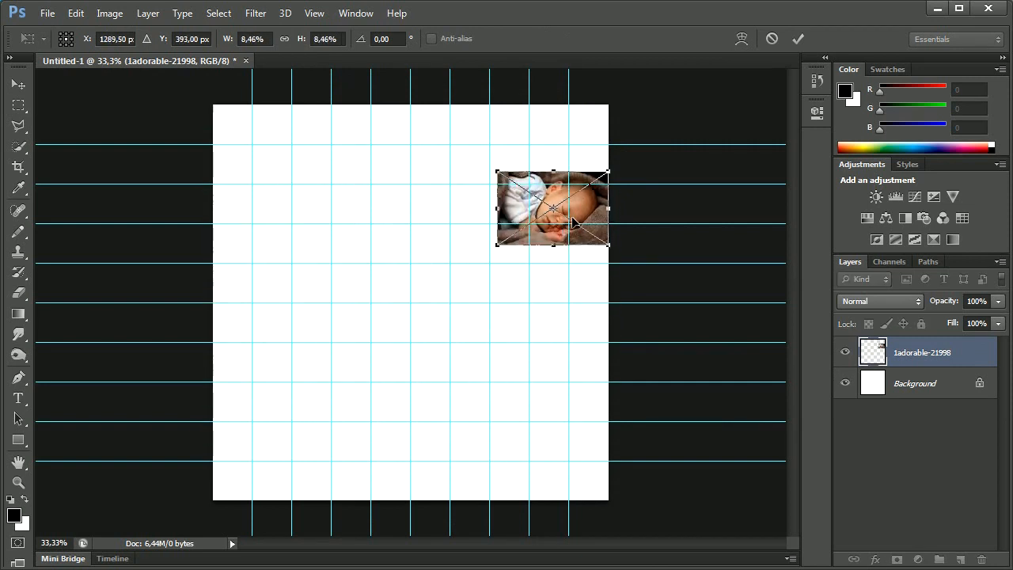
Move the placed photo to the canvas's top-left corner, centred at about X 200.5 px and Y 132 px
drag(511, 189, 287, 139)
key(Down)
key(Down)
key(Down)
key(Down)
key(Down)
key(Down)
key(Down)
key(Down)
key(Down)
key(Down)
key(Down)
key(Down)
key(Down)
key(Down)
key(Down)
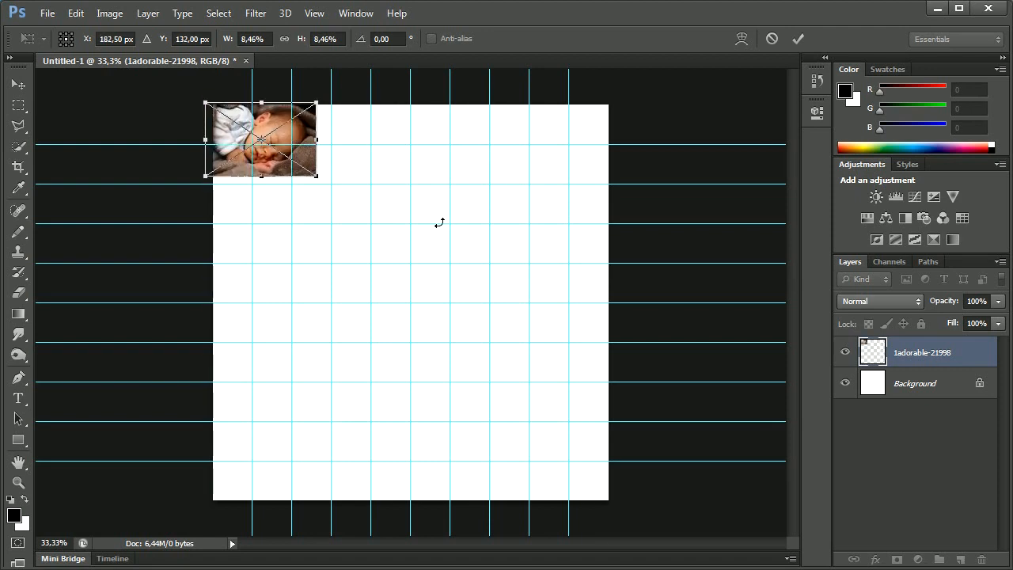
key(Right)
key(Right)
key(Right)
key(Right)
key(Right)
key(Right)
key(Right)
key(Right)
key(Right)
key(Right)
key(Right)
key(Right)
key(Right)
key(Right)
key(Right)
key(Right)
key(Right)
key(Right)
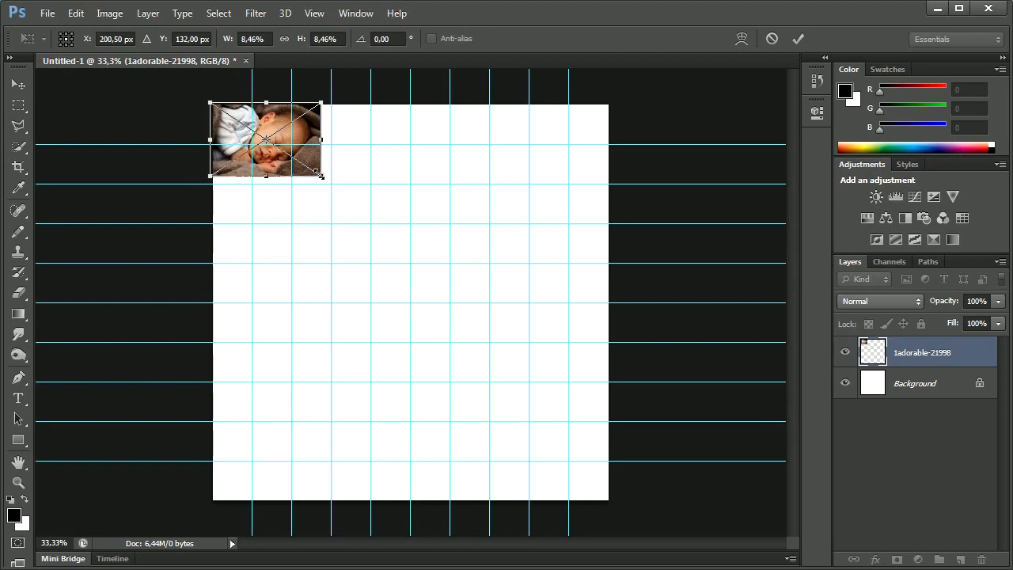
Scale the placed photo down to about 4.86 % and nudge it left to about X 77.5 px, Y 75 px
drag(321, 175, 268, 153)
key(Left)
key(Left)
key(Left)
key(Left)
key(Left)
key(Left)
key(Left)
key(Left)
key(Left)
key(Left)
key(Left)
key(Left)
key(Left)
key(Left)
key(Left)
key(Left)
key(Left)
key(Left)
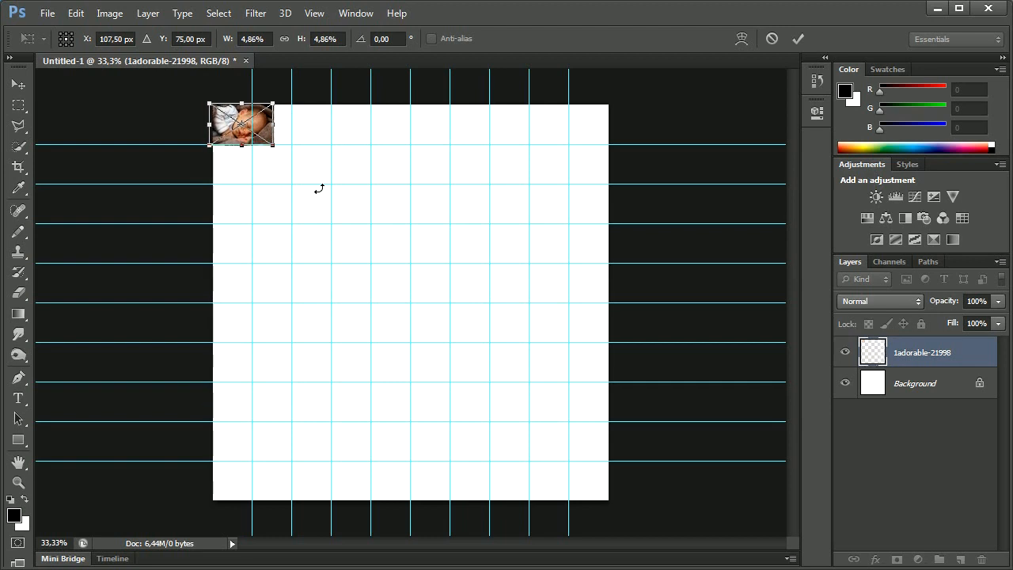
key(Down)
key(Down)
key(Down)
key(Left)
key(Left)
key(Left)
key(Left)
key(Left)
key(Left)
key(Left)
key(Left)
key(Left)
key(Left)
key(Left)
key(Left)
key(Left)
key(Left)
key(Left)
key(Left)
key(Left)
key(Left)
key(Left)
key(Left)
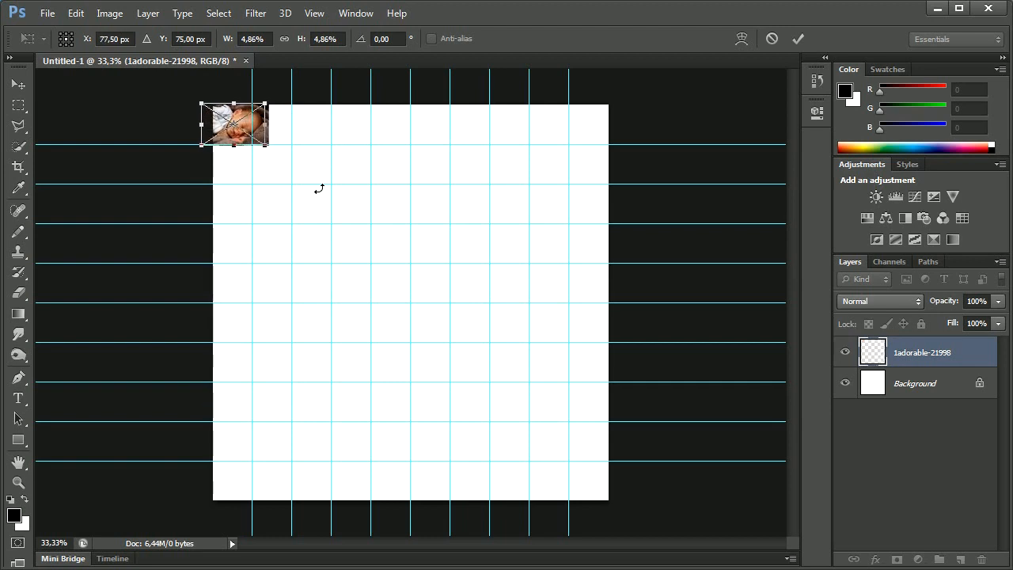
Nudge the photo up over the canvas's top-left grid cell and commit it at about 5.08 % scale
key(Up)
key(Up)
key(Up)
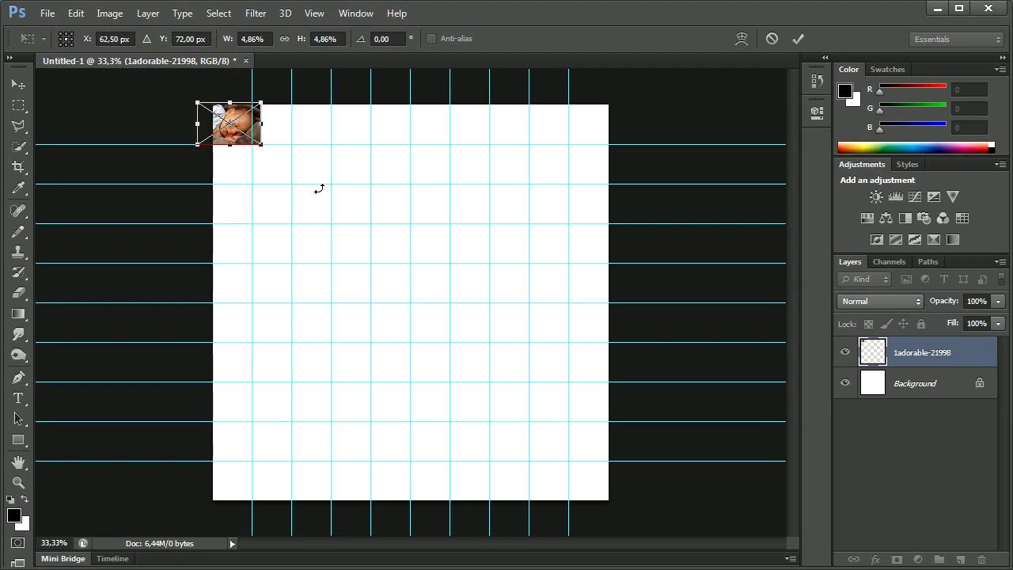
drag(260, 144, 265, 147)
click(797, 39)
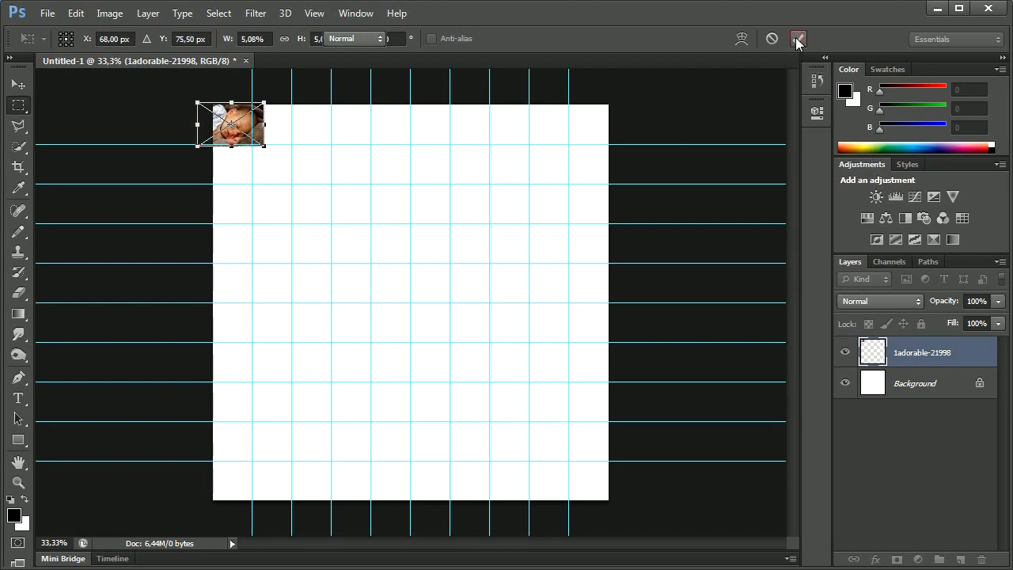
Select the top-left grid cell with the Rectangular Marquee tool and copy that part of the photo to a new layer
right_click(26, 111)
click(107, 102)
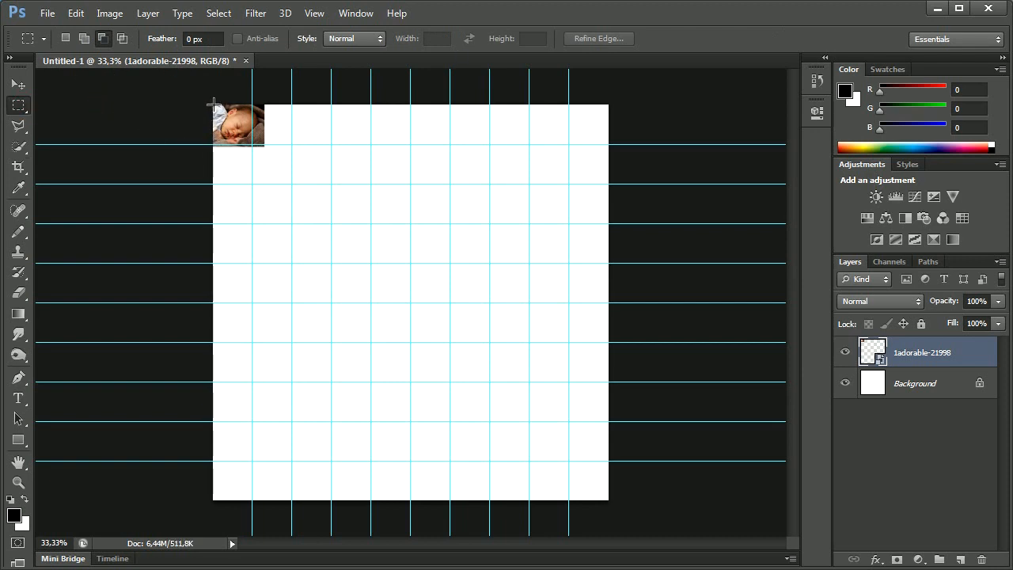
drag(213, 104, 255, 147)
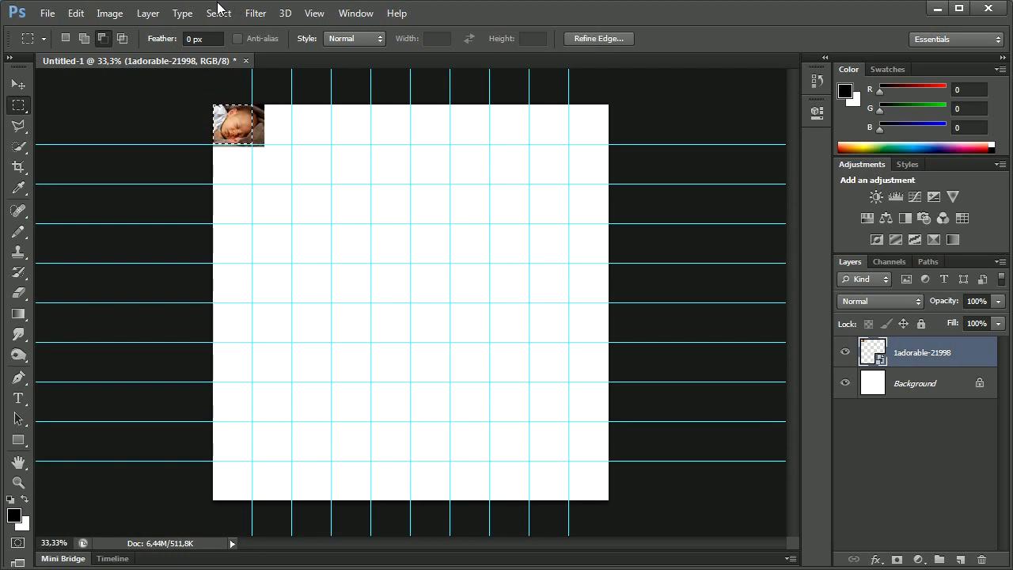
click(148, 12)
mouse_move(232, 38)
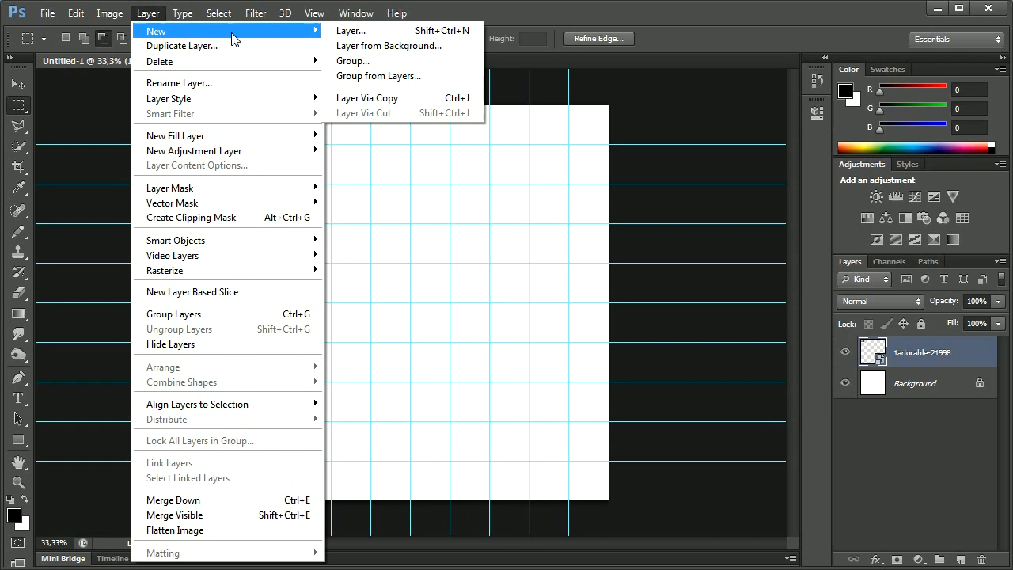
click(425, 98)
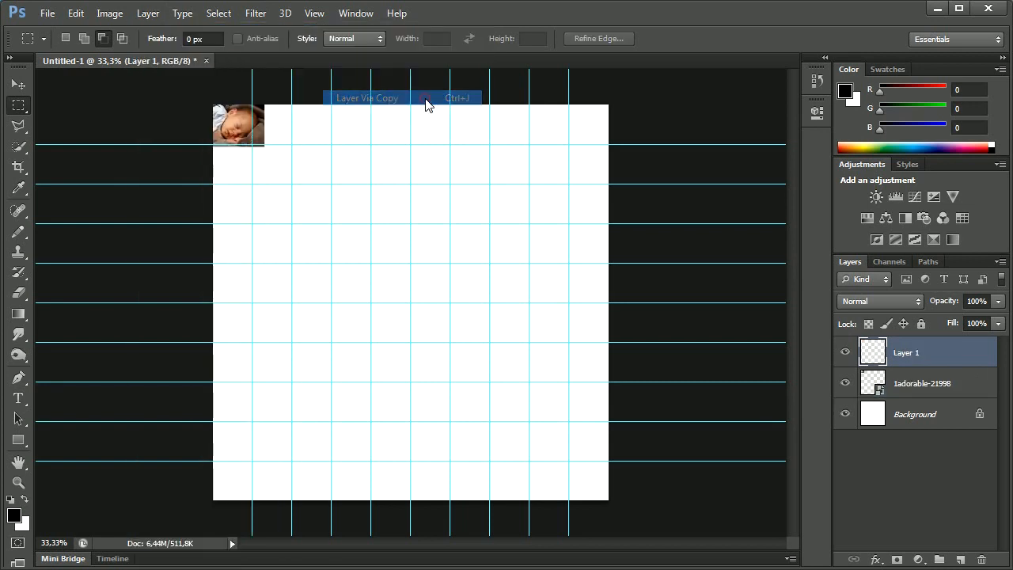
Hide and delete the original 1adorable-21998 layer
click(845, 385)
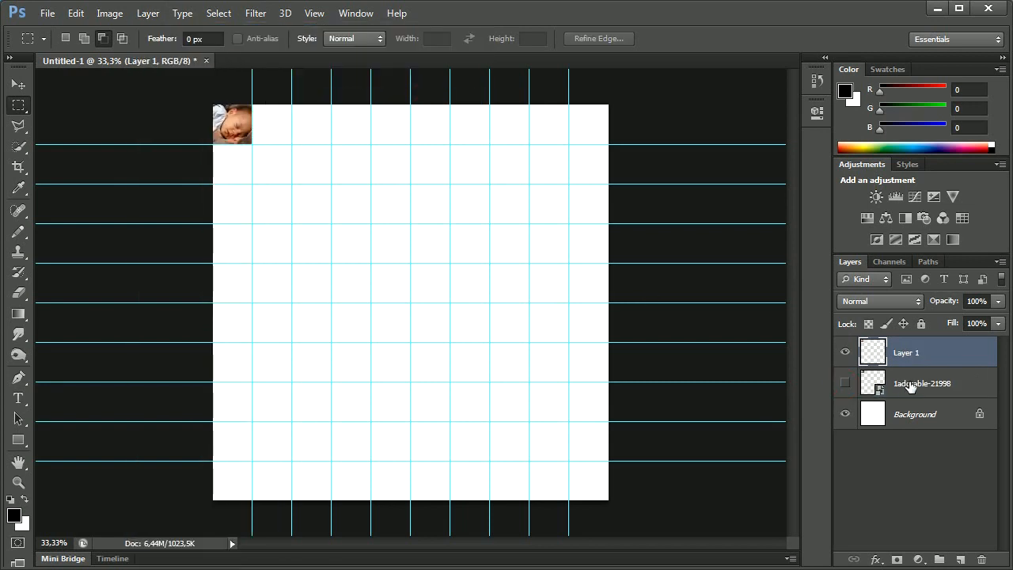
right_click(910, 386)
click(634, 114)
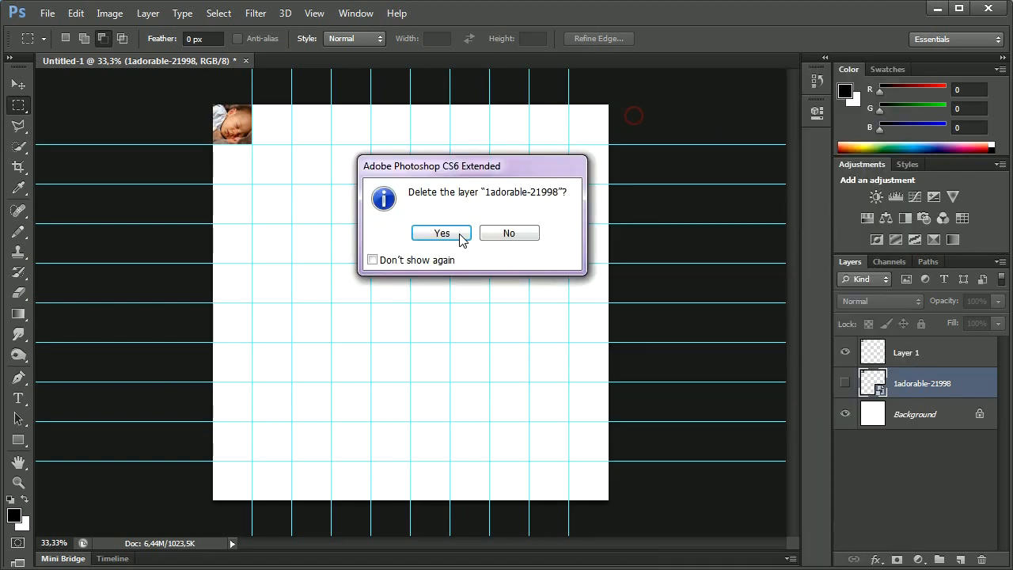
click(461, 235)
Place the photo 1adult-19033 above Layer 1, scaled to about 4.99 % and moved near the top row's second grid cell
click(910, 352)
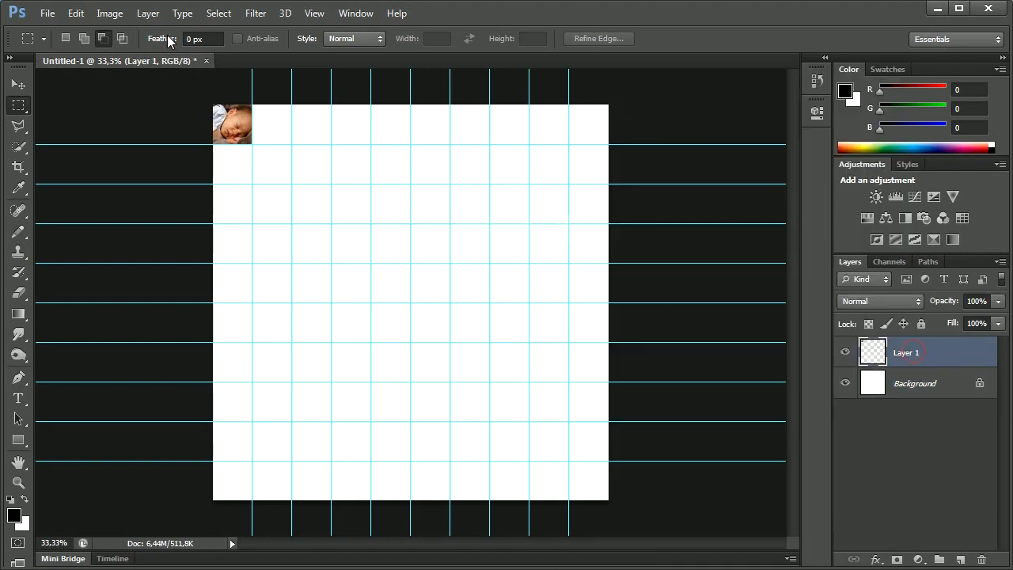
click(47, 14)
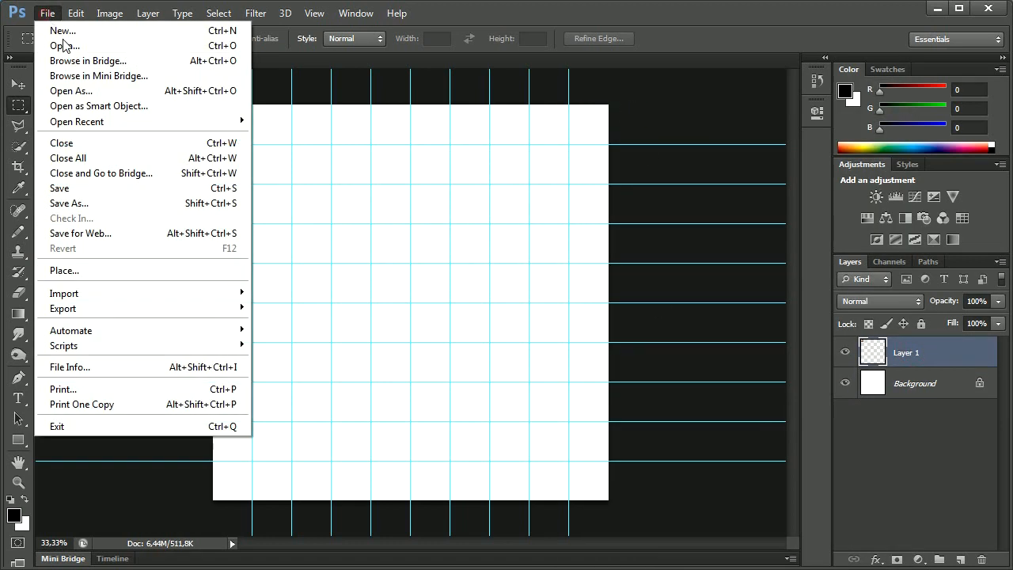
click(132, 270)
double_click(492, 194)
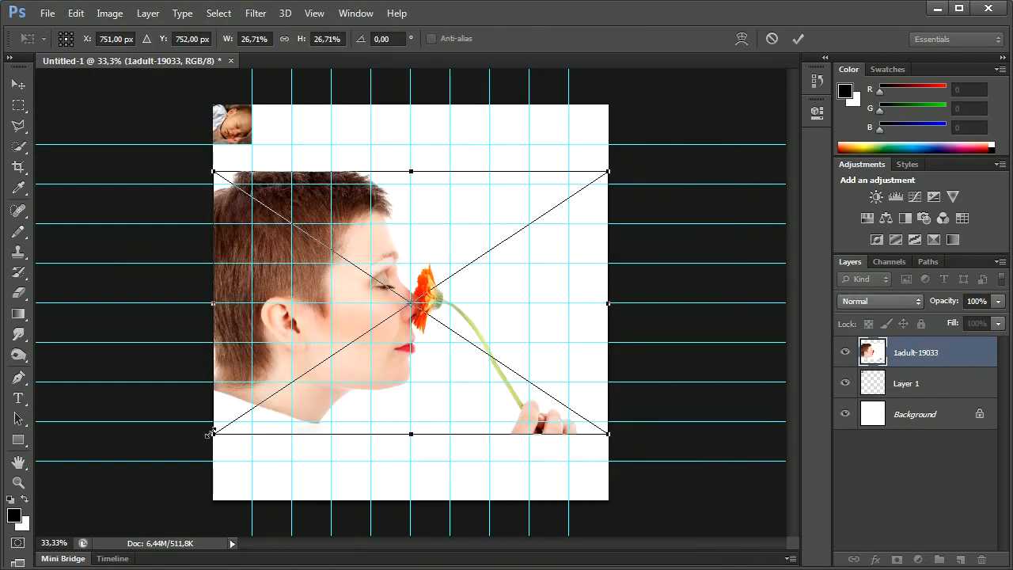
drag(210, 433, 535, 220)
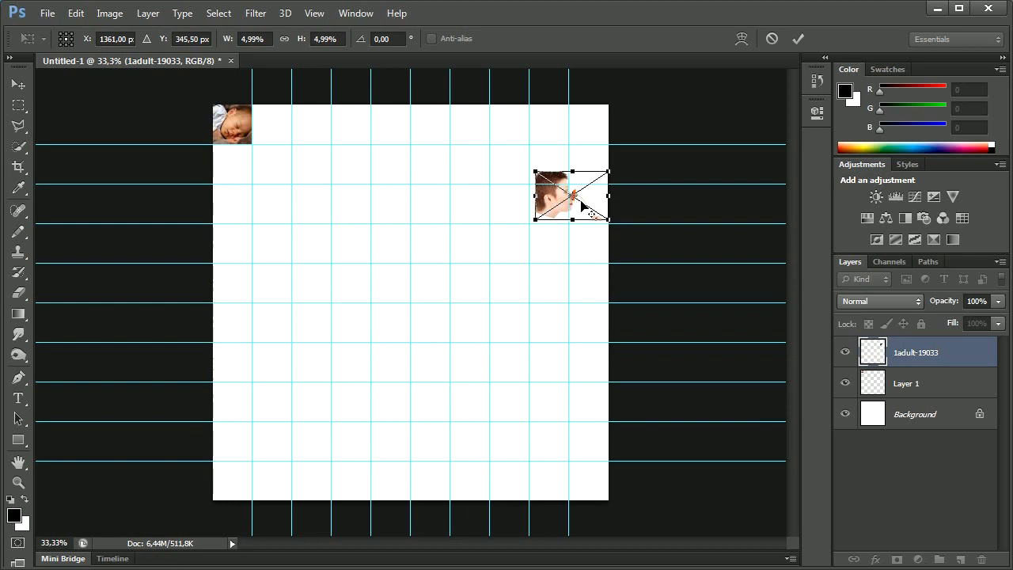
drag(590, 203, 302, 138)
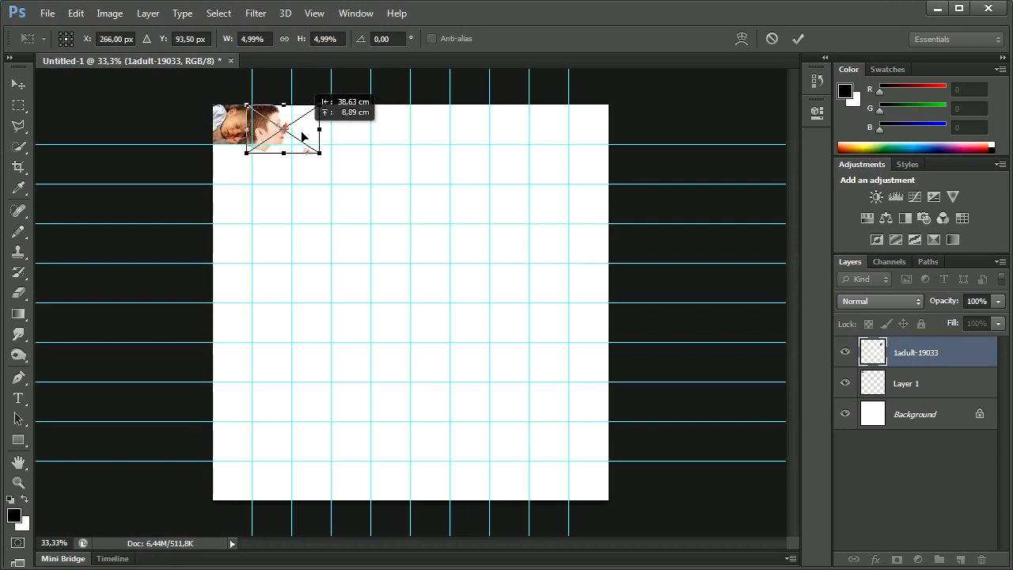
Nudge the placed photo right and up to about X 275 px, Y 81.5 px
key(Right)
key(Right)
key(Right)
key(Right)
key(Right)
key(Right)
key(Right)
key(Right)
key(Right)
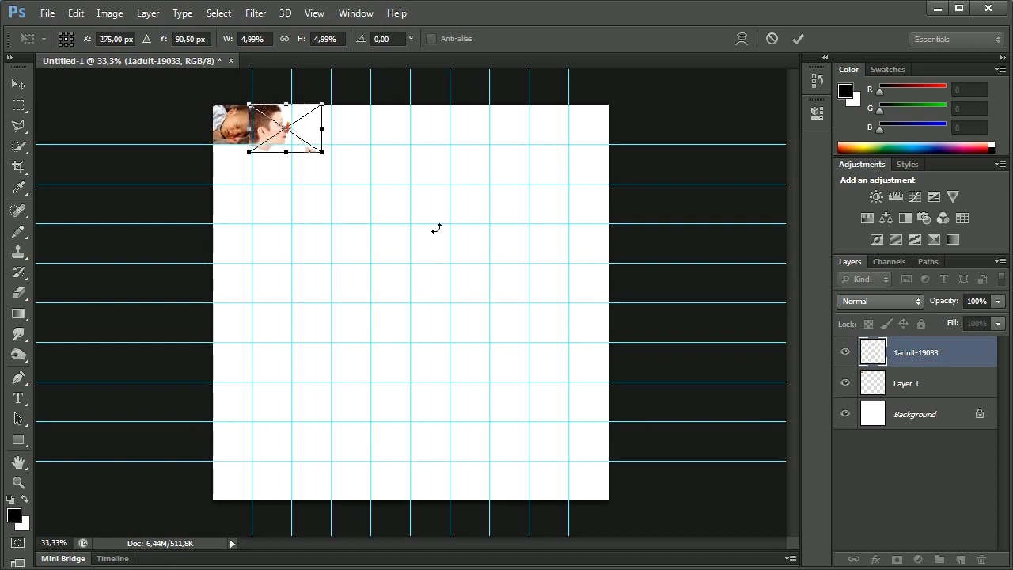
key(Up)
key(Up)
key(Up)
key(Up)
key(Up)
key(Up)
key(Up)
key(Up)
key(Up)
key(Up)
key(Up)
key(Up)
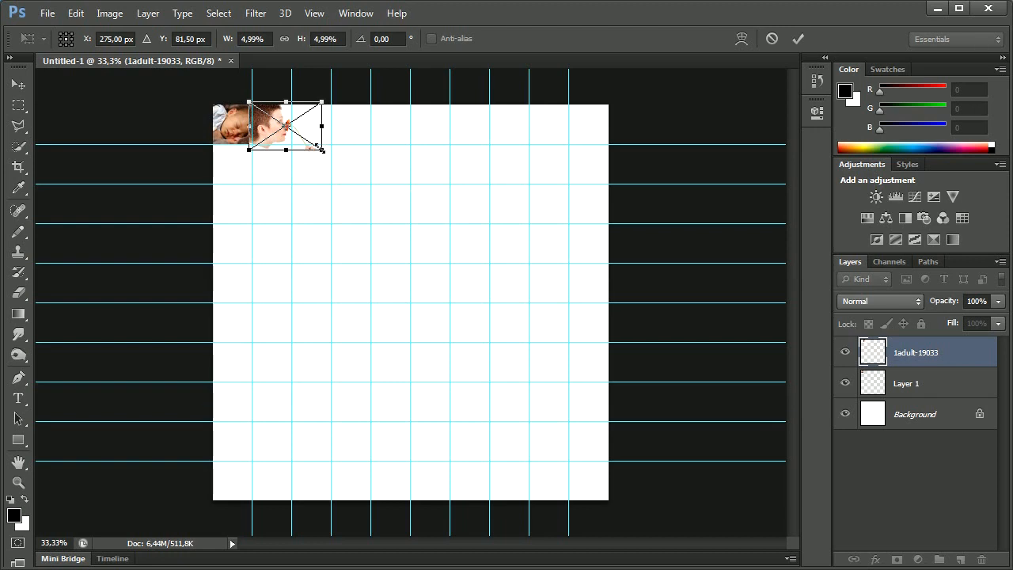
Shrink the placed photo to about 4.65 % by 4.67 %, nudge it right to X 268.5 px and commit it
drag(322, 149, 318, 147)
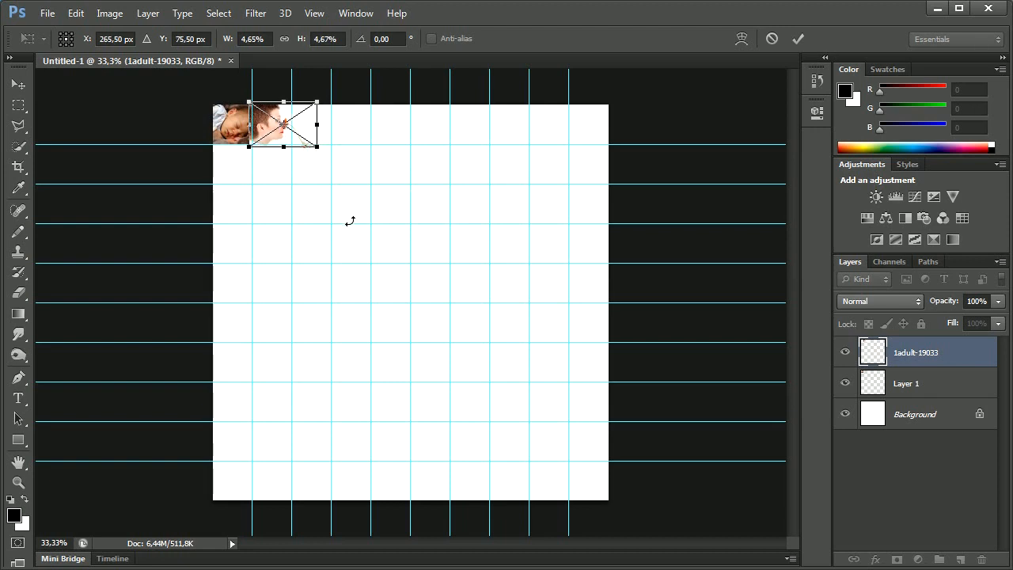
key(Right)
key(Right)
key(Right)
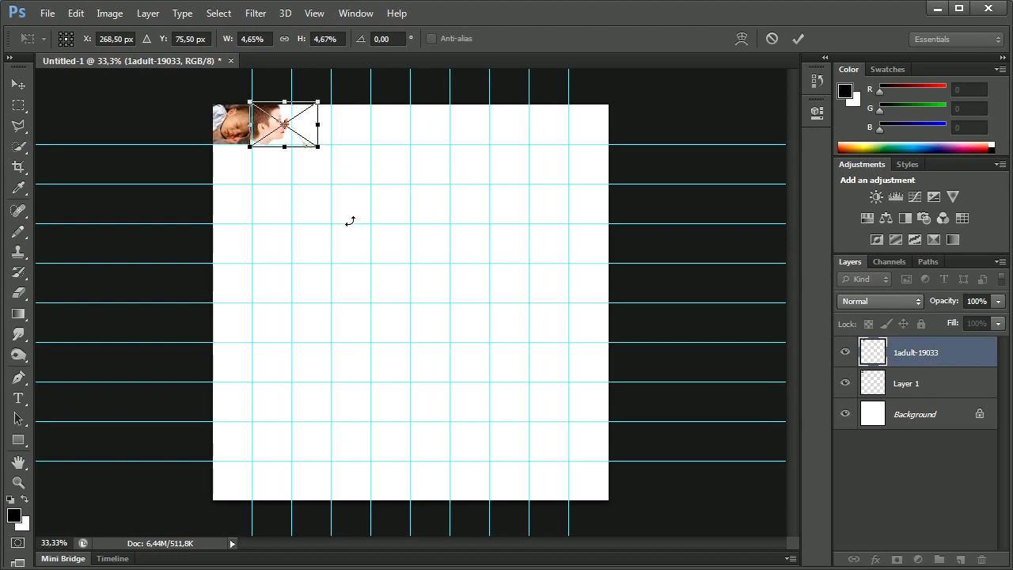
click(798, 38)
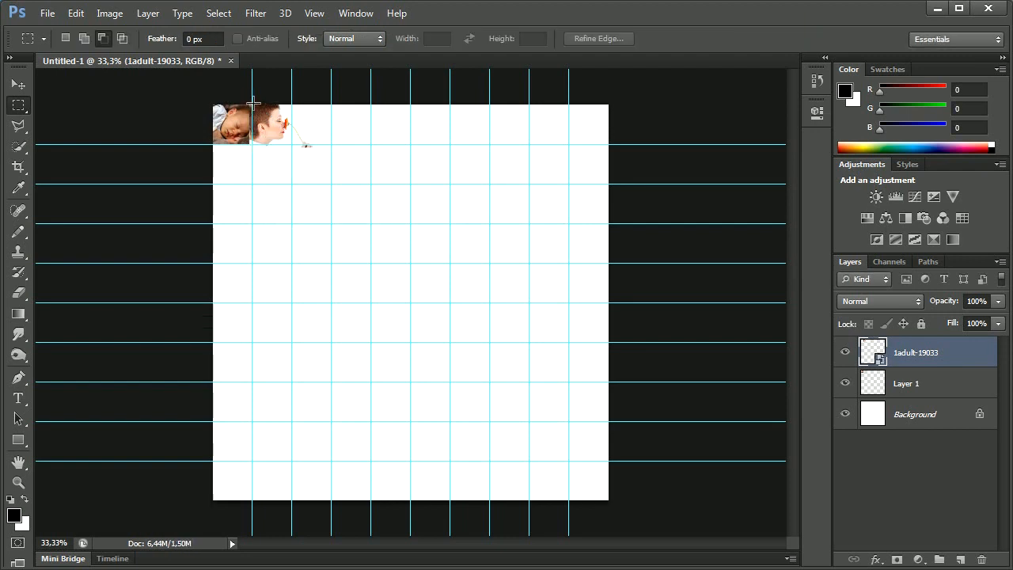
Select the top row's second grid cell with the Rectangular Marquee tool and copy that part of the photo to a new layer
drag(251, 105, 291, 145)
click(148, 13)
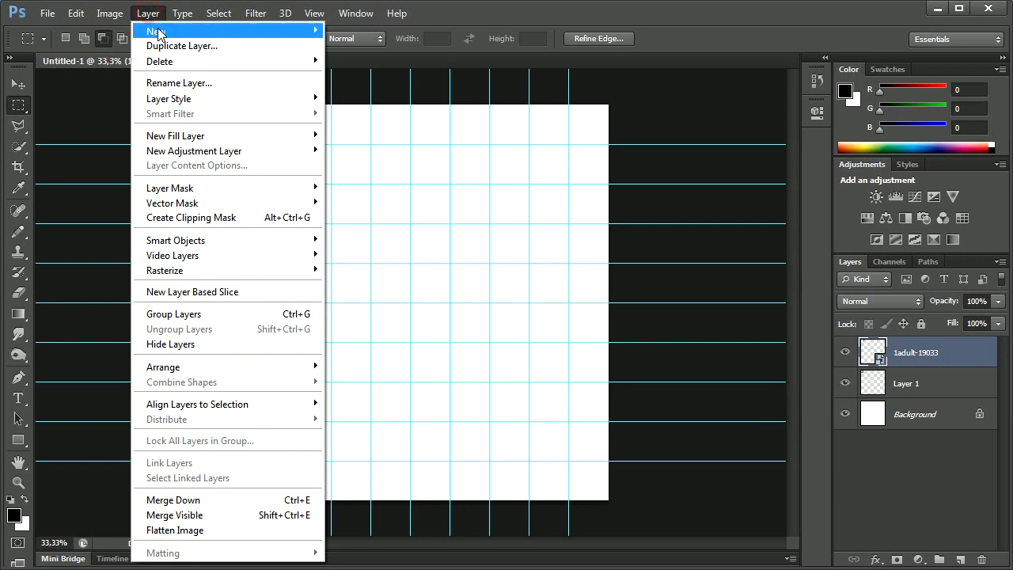
mouse_move(242, 30)
click(414, 100)
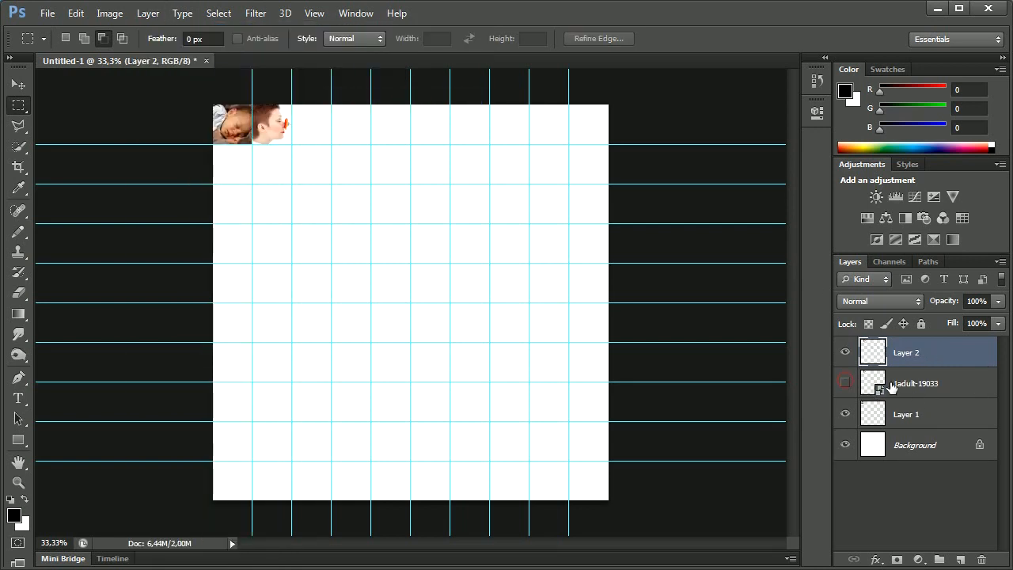
Delete the original 1adult-19033 layer
right_click(927, 385)
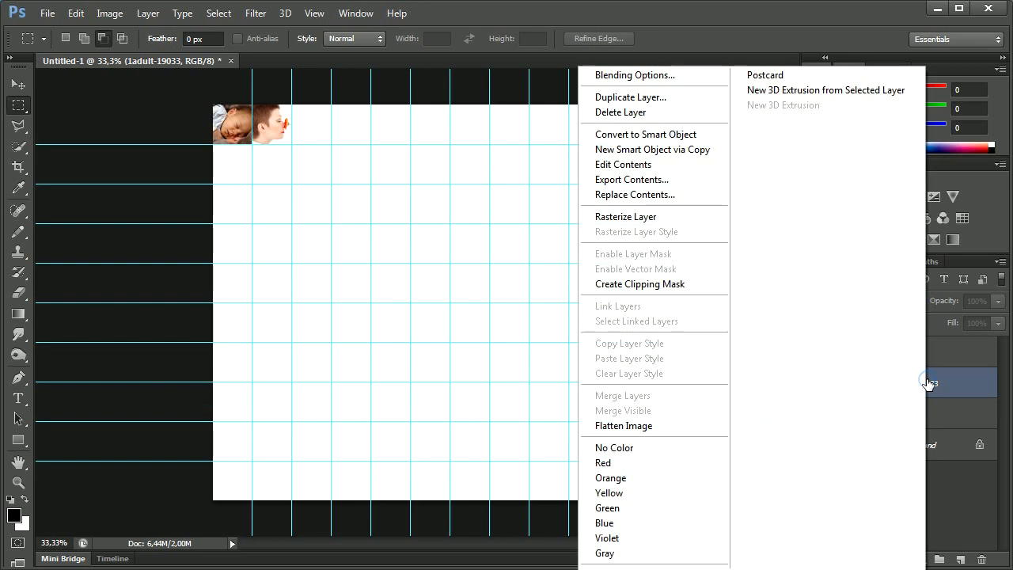
click(655, 118)
click(441, 233)
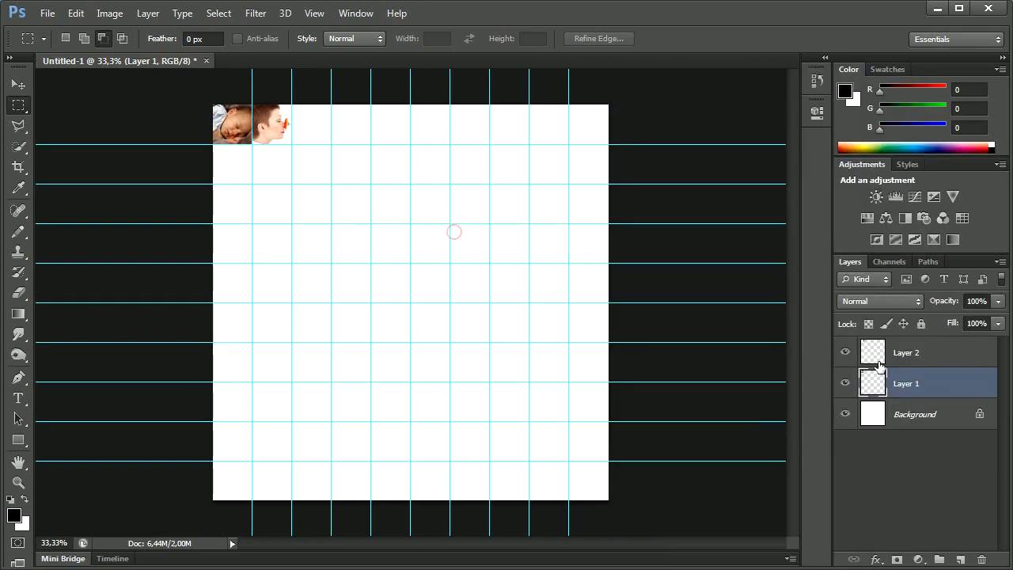
Place the photo 1animal-200823 above Layer 2, scaled to about 16.6 %, and commit it over the top row's third grid cell
click(905, 356)
click(48, 14)
click(72, 279)
double_click(580, 174)
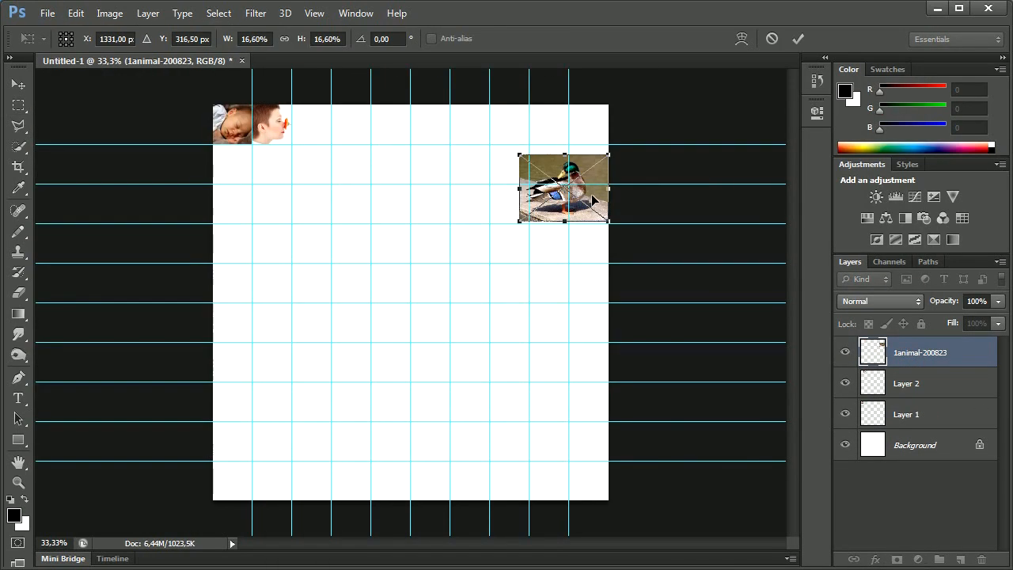
drag(554, 187, 331, 144)
key(Return)
Copy the third-cell part of the duck photo to a new layer and delete the original 1animal-200823 layer
click(148, 13)
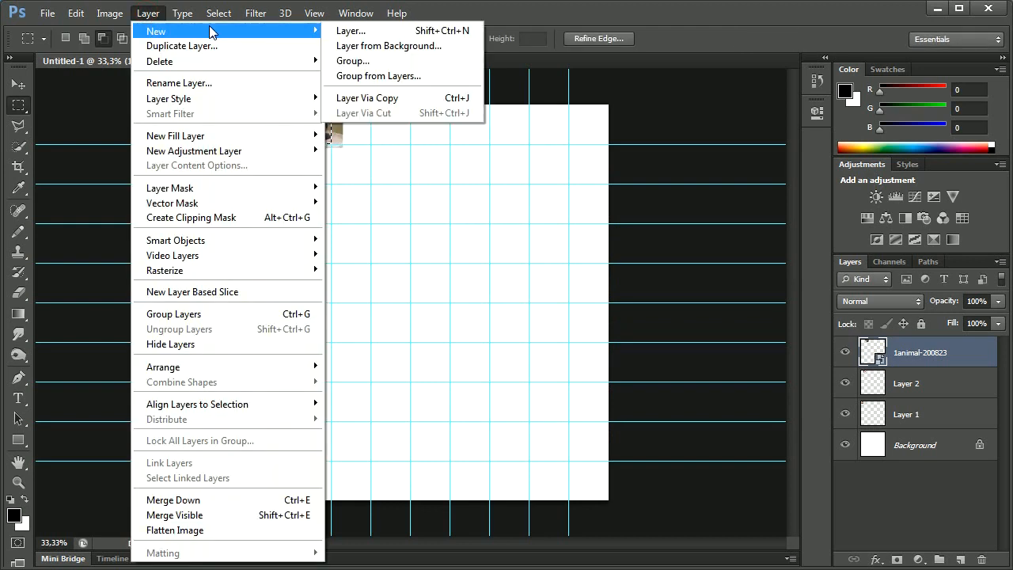
click(372, 97)
right_click(918, 383)
click(609, 77)
click(922, 354)
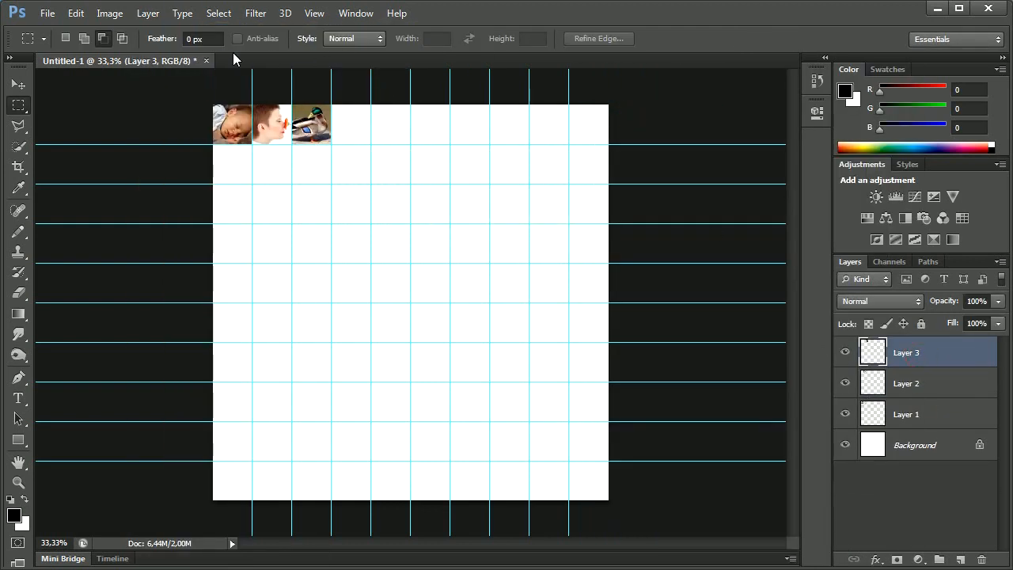
Open the finished mosaic file Mosaic 10x10.psd and compare it with the Untitled-1 document
click(47, 14)
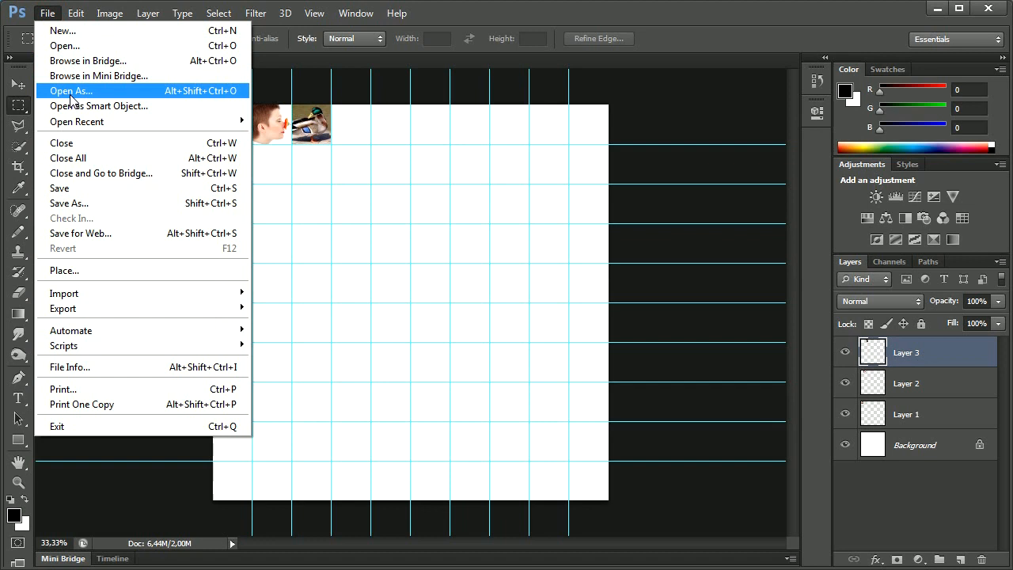
click(75, 46)
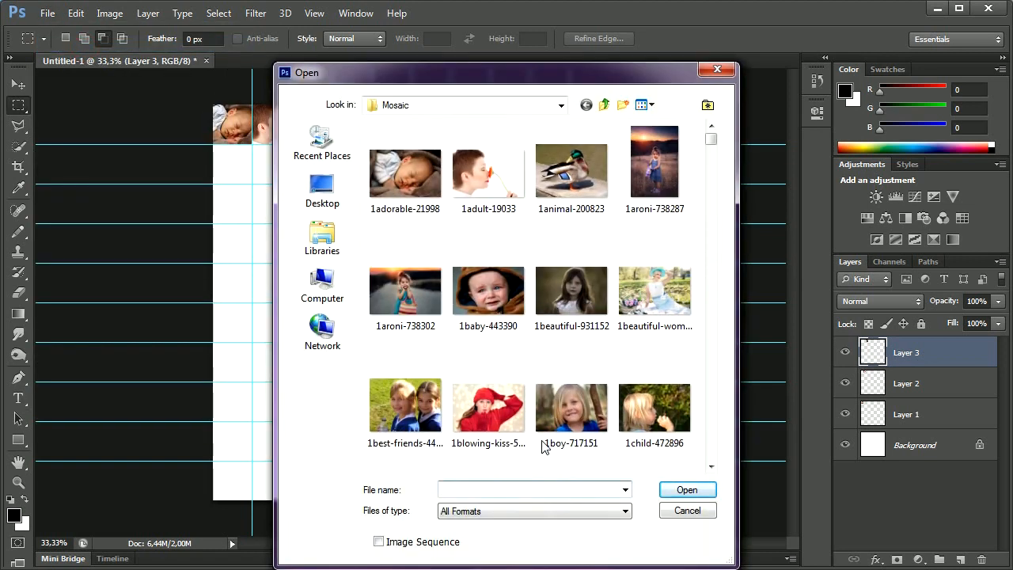
text(mosaic)
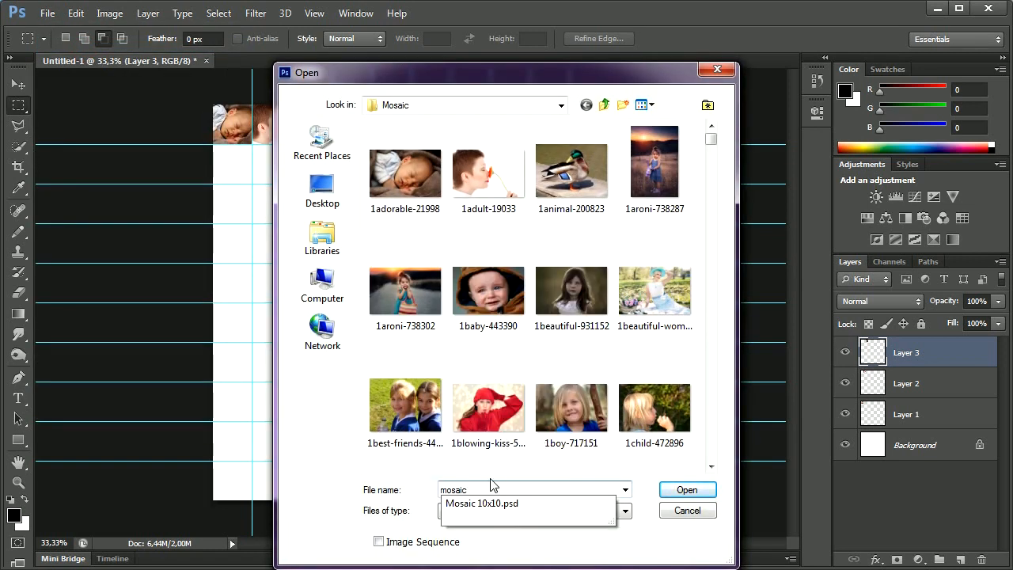
click(611, 505)
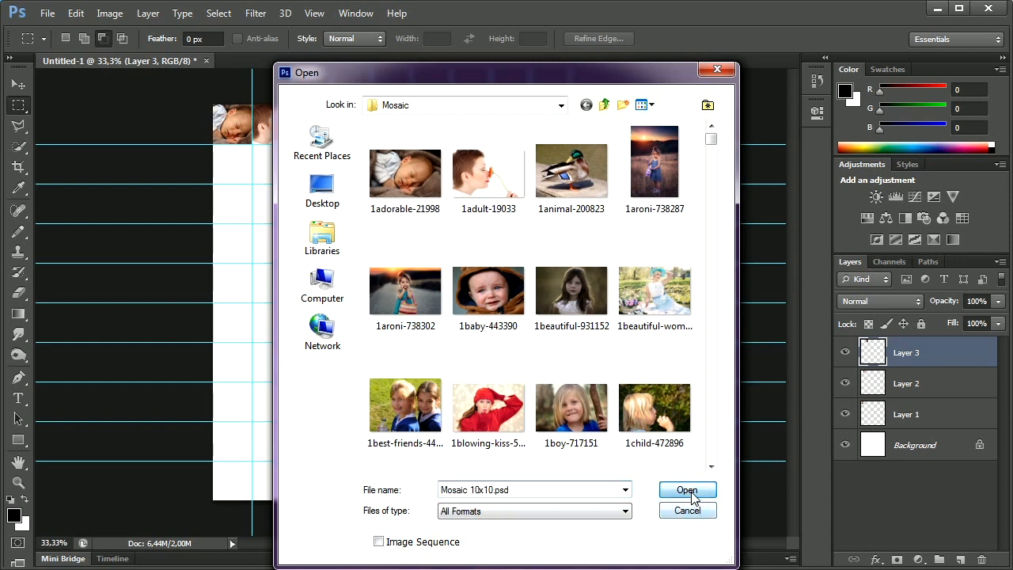
click(689, 489)
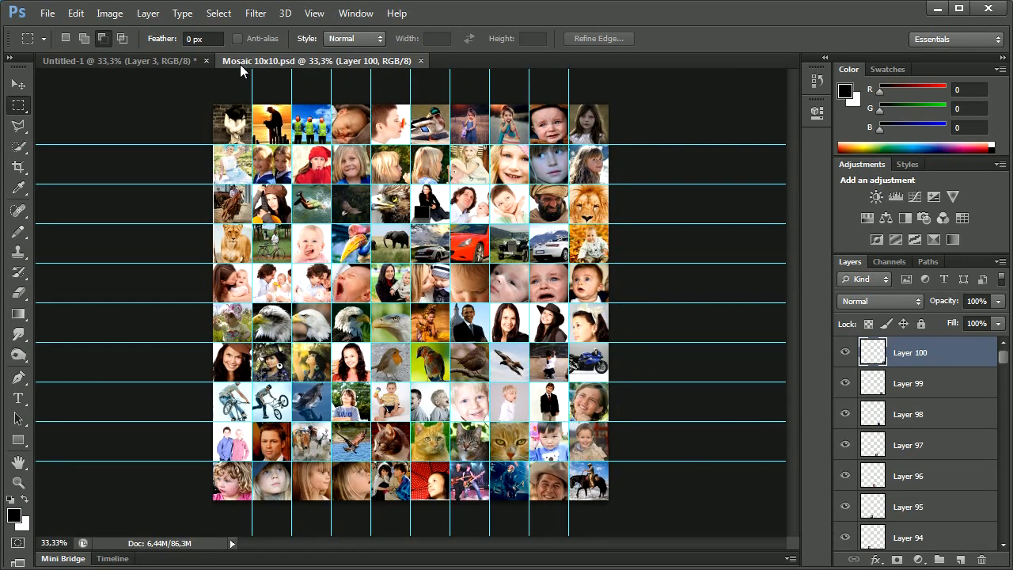
click(154, 60)
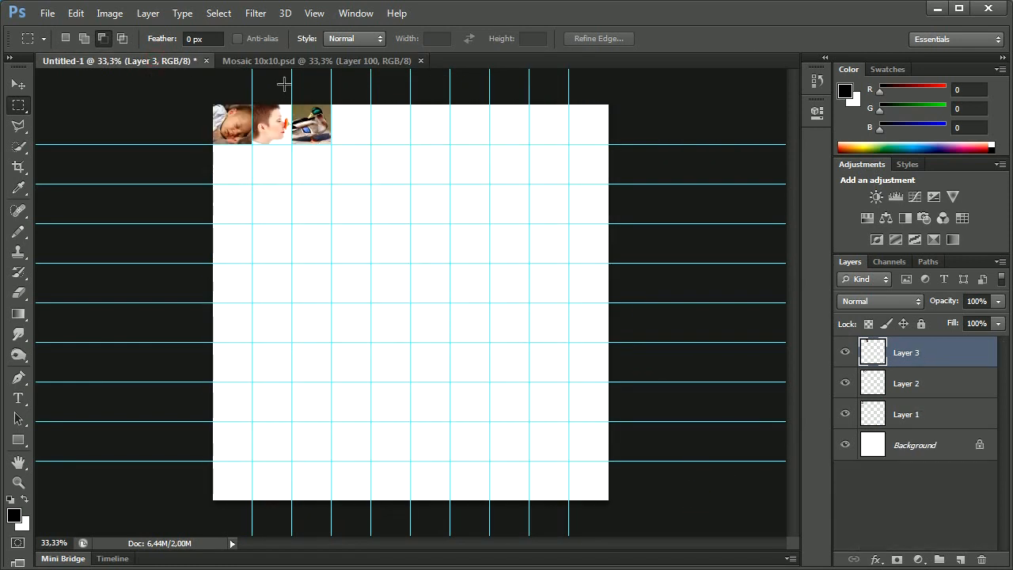
click(291, 60)
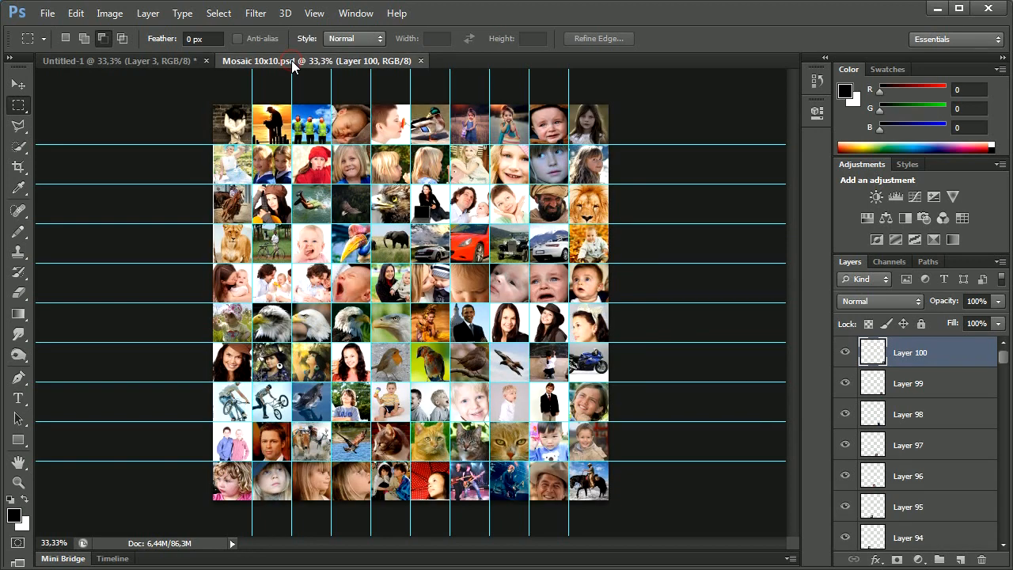
Define the finished mosaic as a pattern named "Mosaic Pattern 10x10"
click(45, 16)
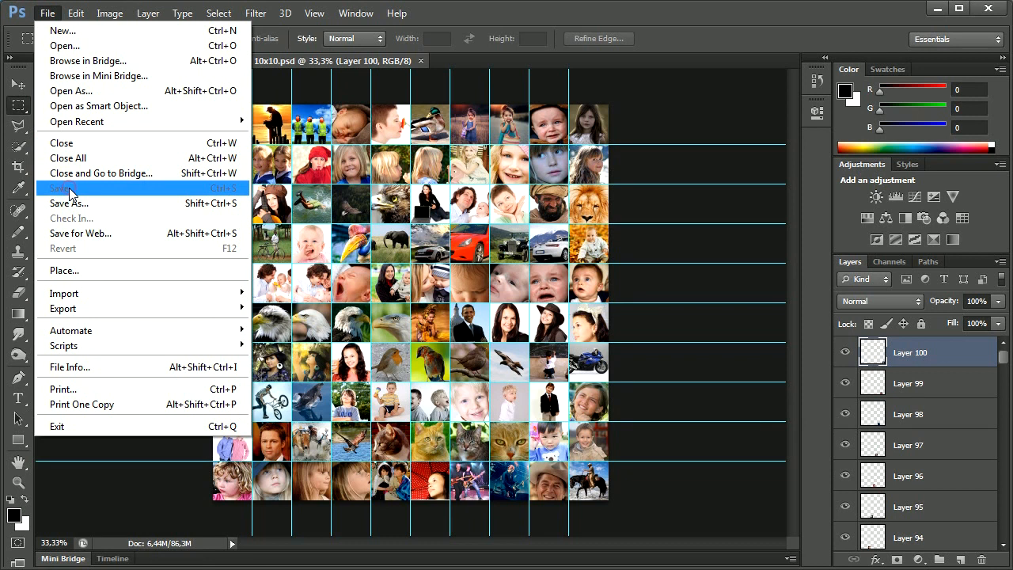
mouse_move(76, 13)
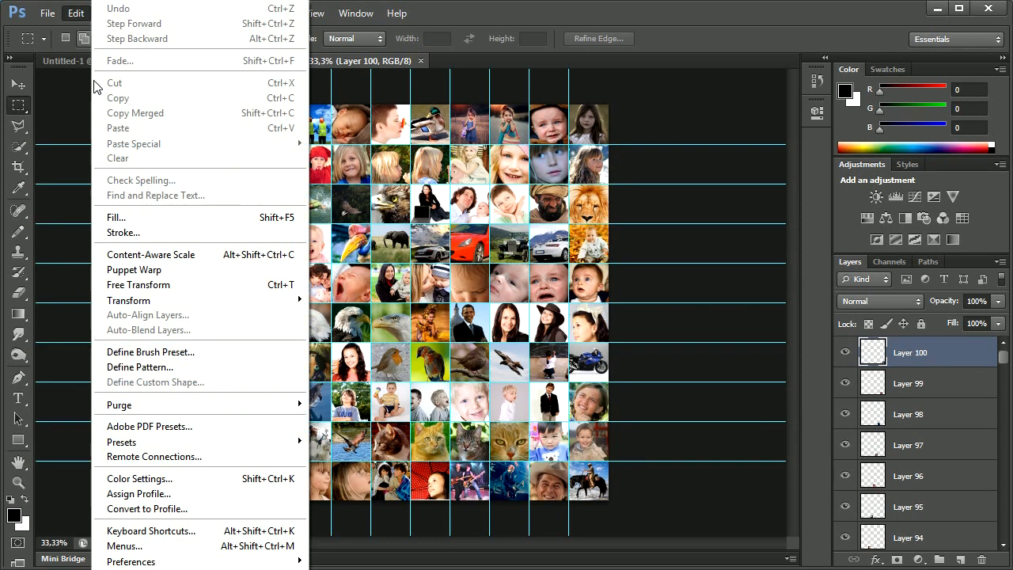
click(160, 369)
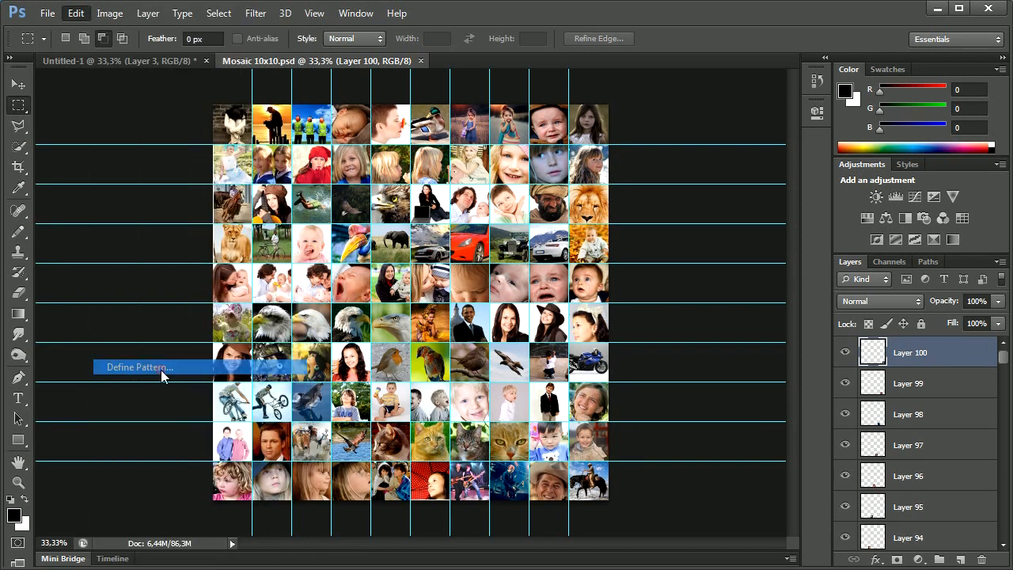
click(470, 299)
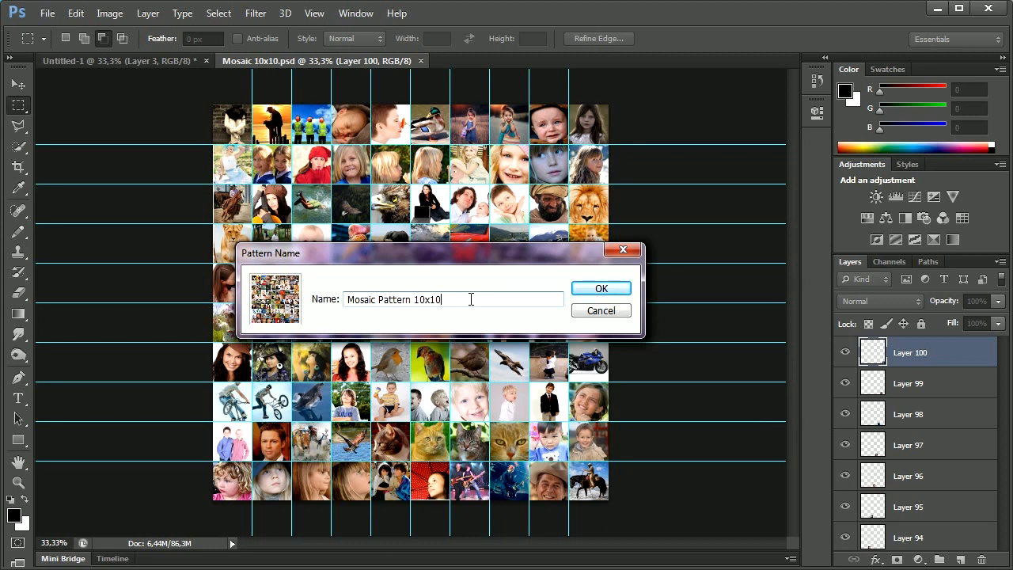
click(600, 290)
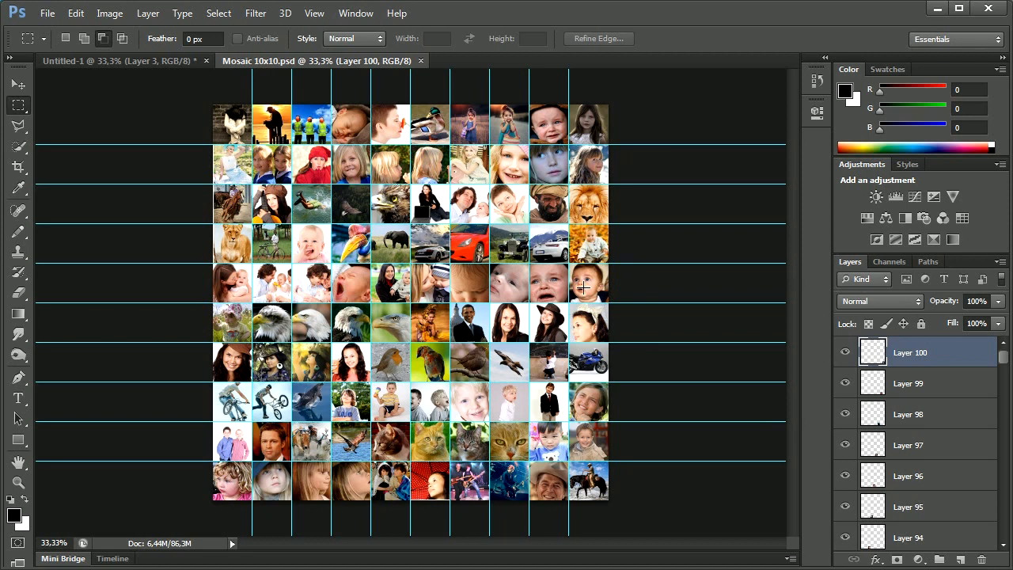
Open the photo person-858580 from the 037 folder and fit it on screen
click(47, 13)
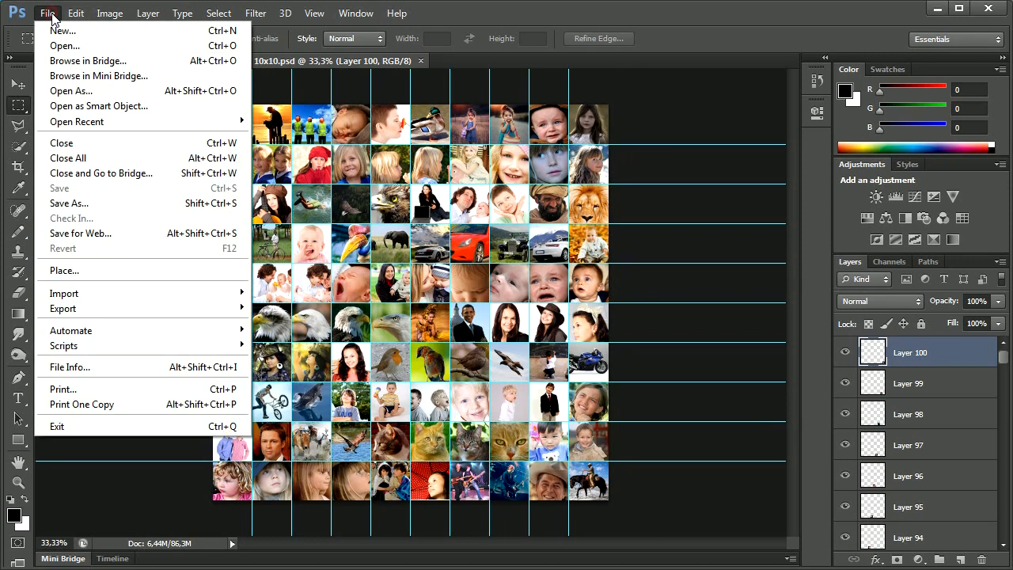
click(60, 42)
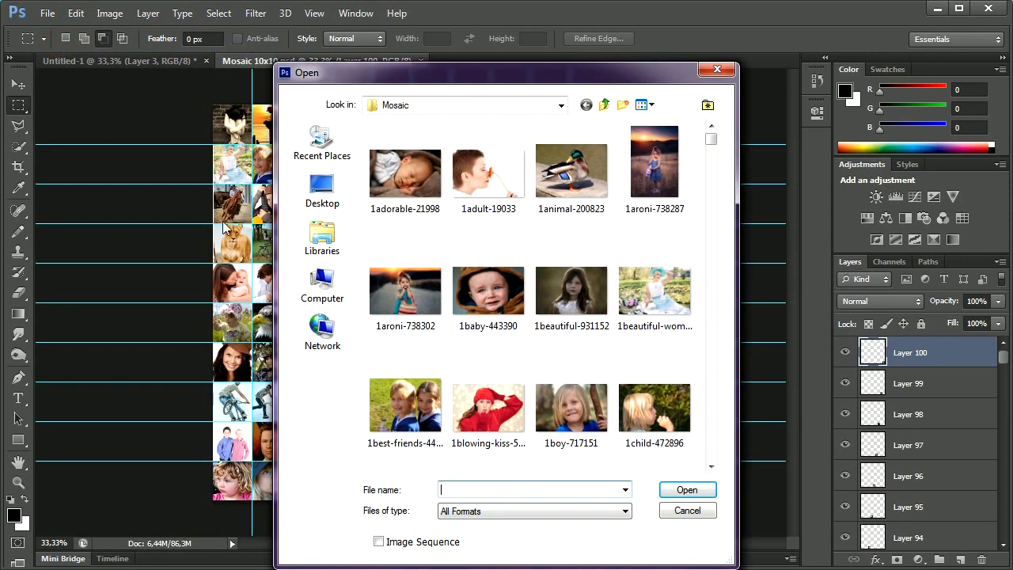
click(604, 104)
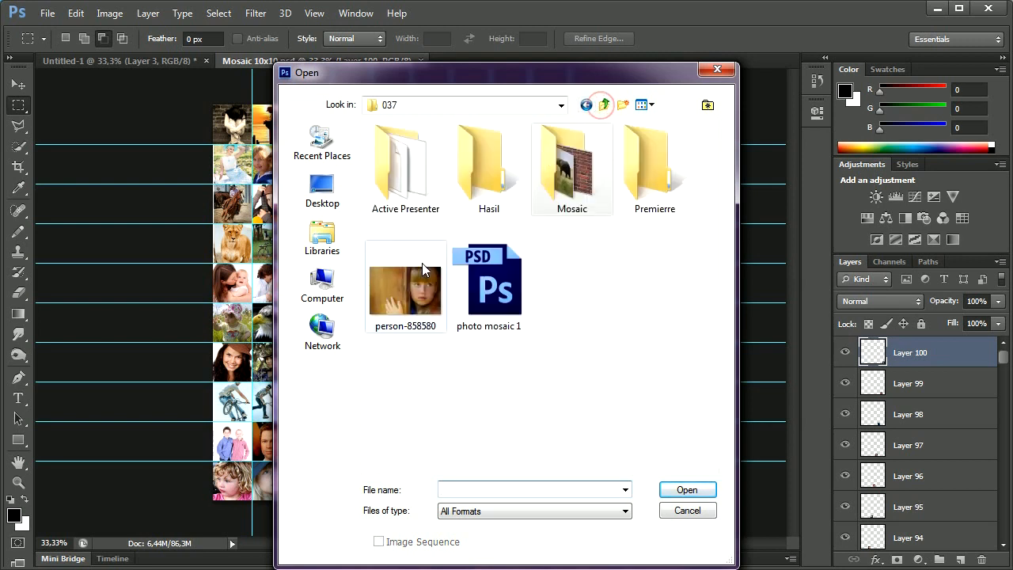
double_click(406, 286)
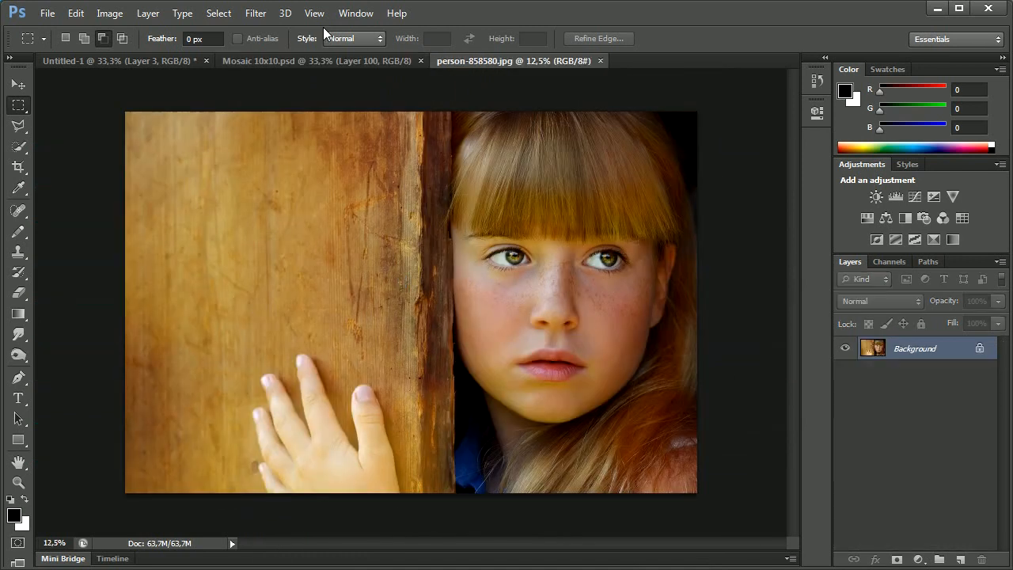
click(315, 13)
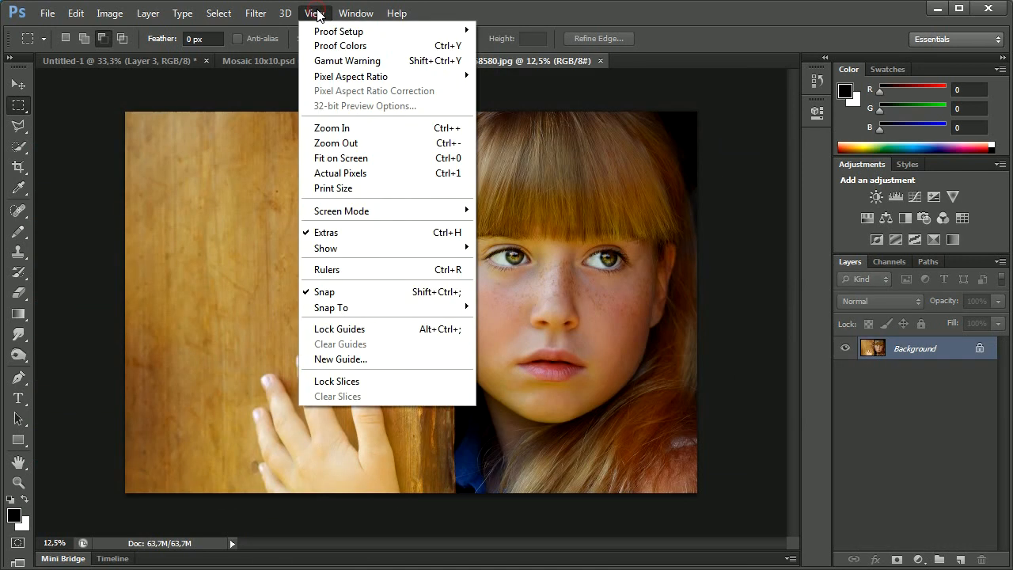
click(343, 158)
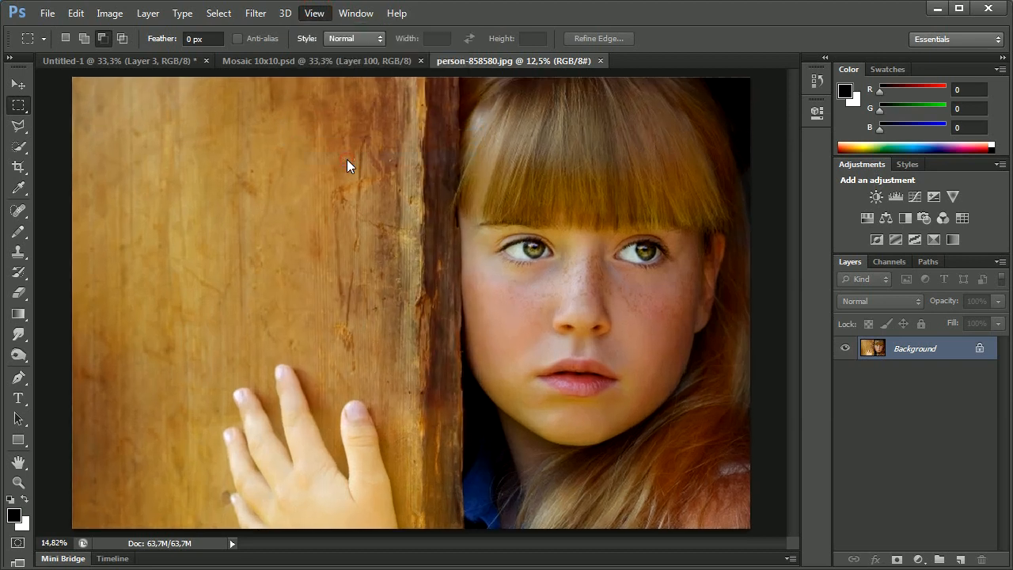
Add a new empty layer above the portrait's Background layer, keeping the default layer settings
click(148, 13)
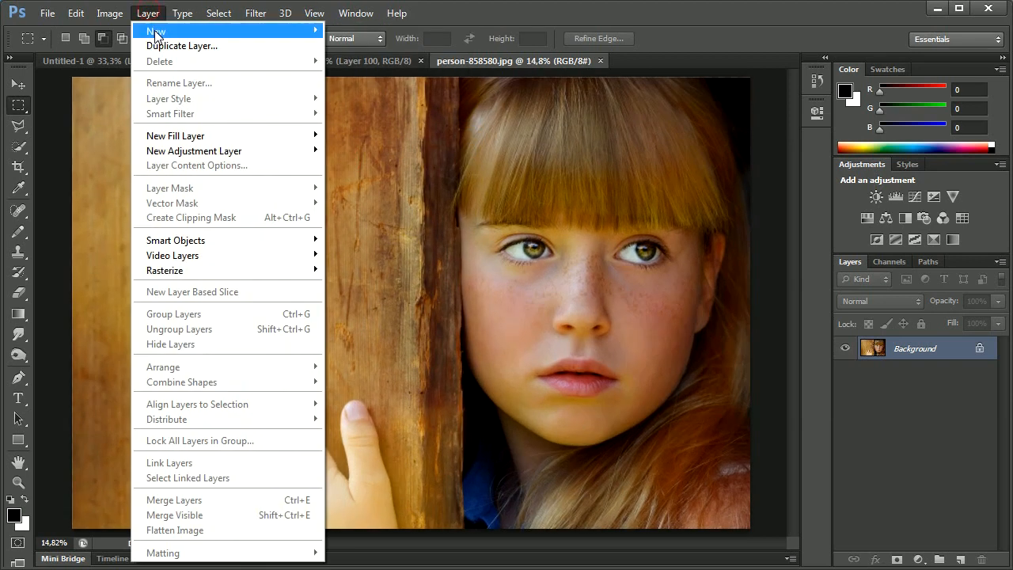
mouse_move(237, 32)
click(354, 32)
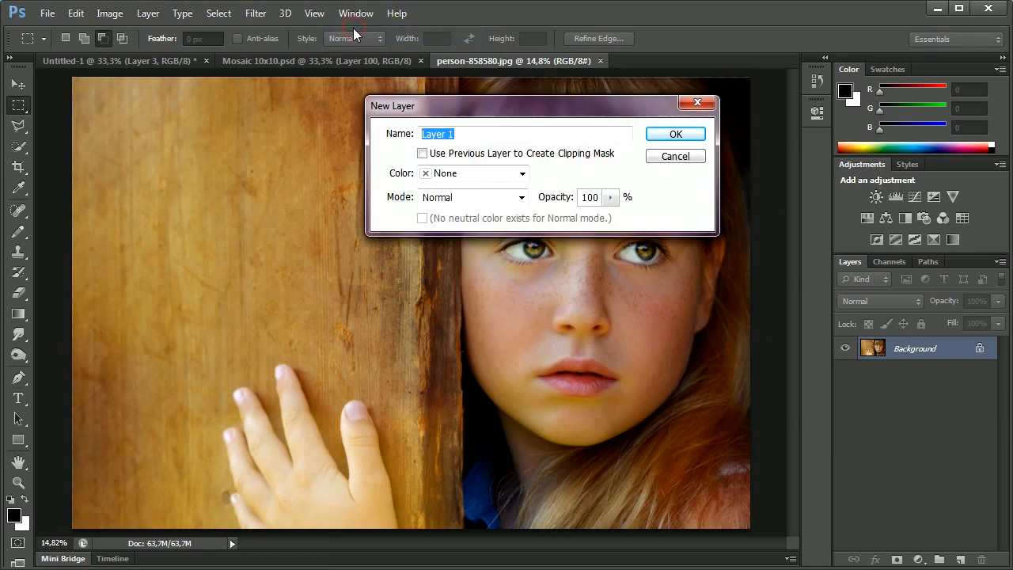
click(674, 136)
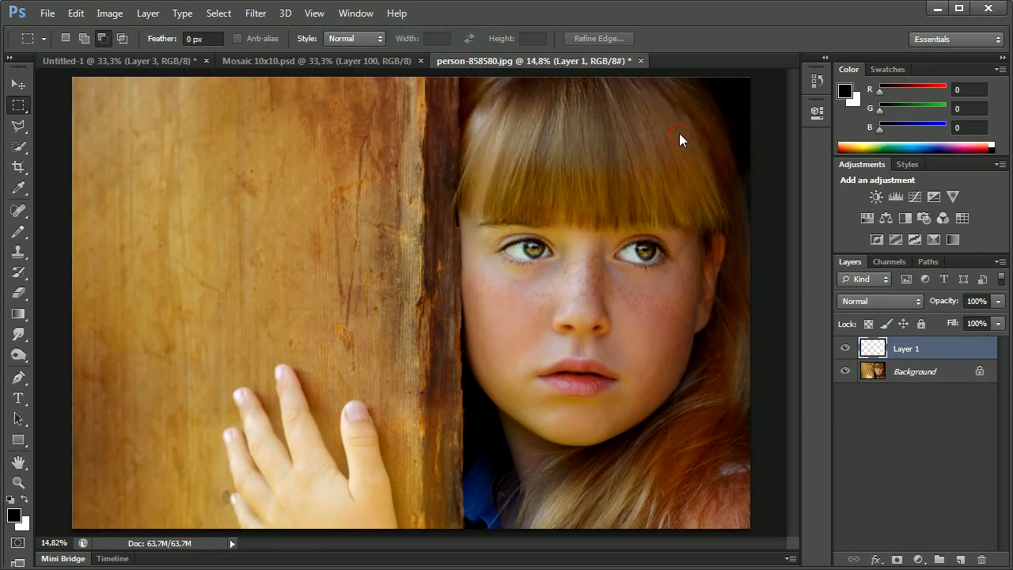
Fill the new empty layer with the custom mosaic pattern made from the small photos
click(76, 13)
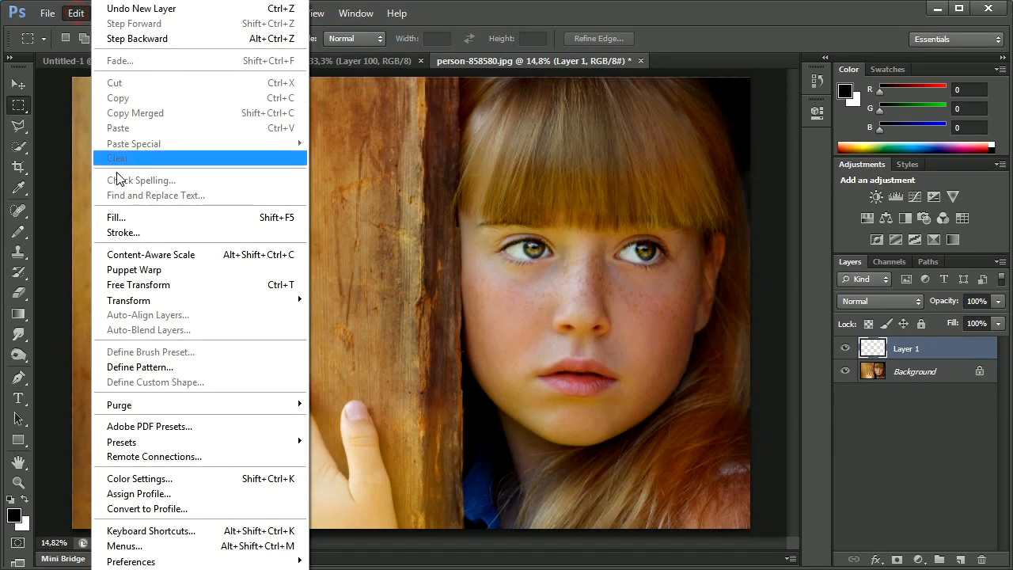
click(180, 218)
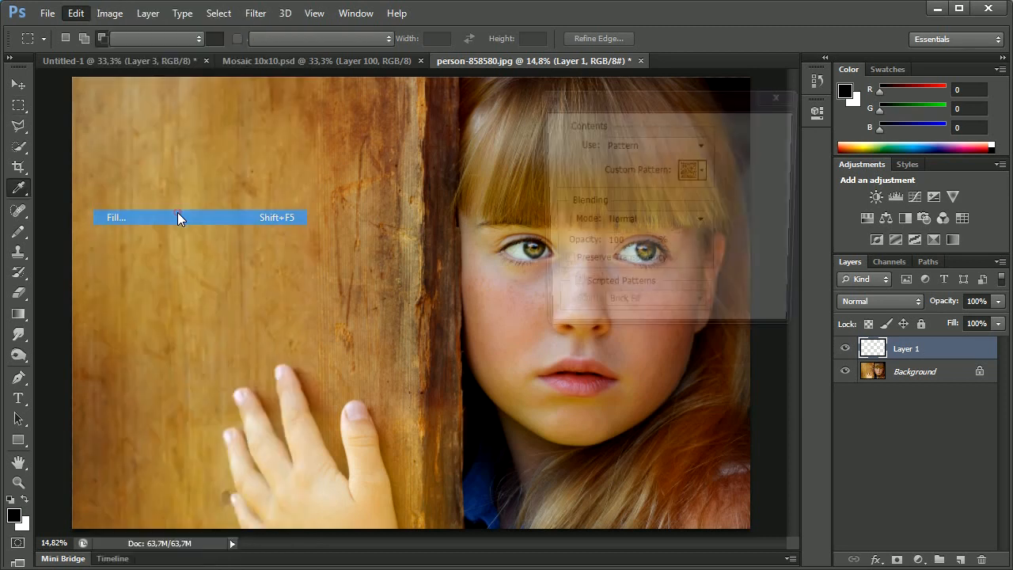
click(704, 171)
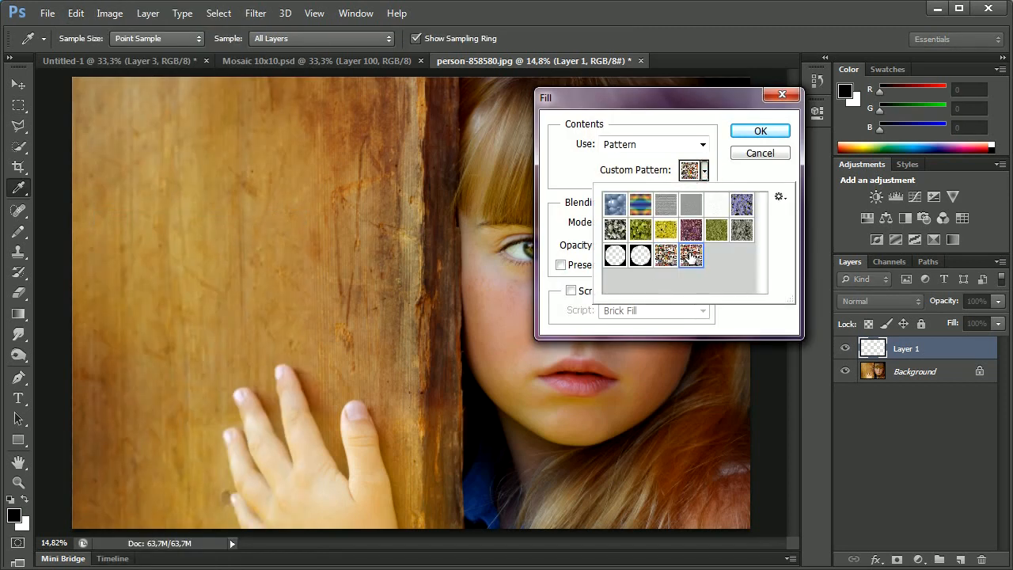
click(770, 131)
key(m)
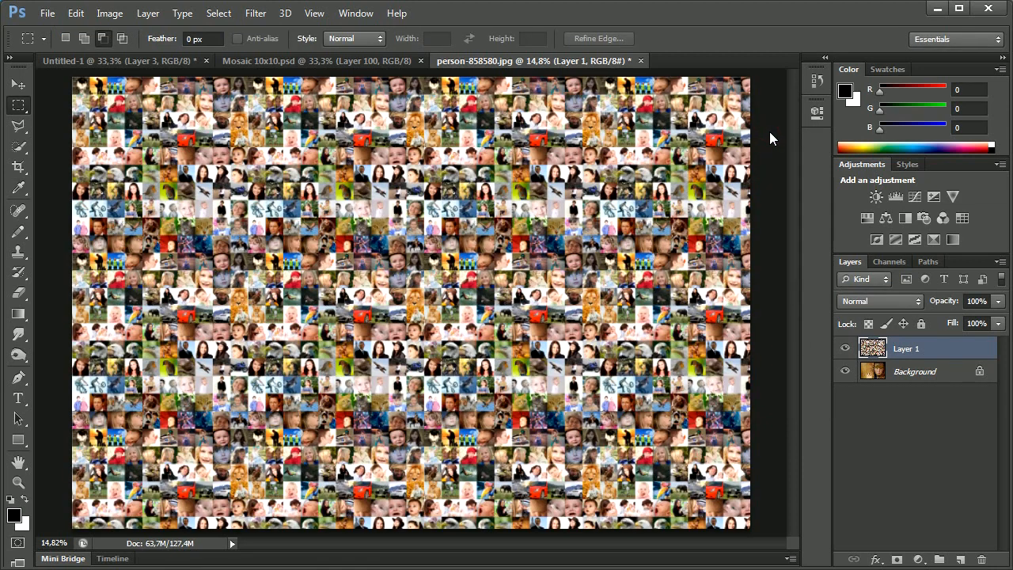
Desaturate the mosaic pattern layer and set its blend mode to Overlay
click(110, 15)
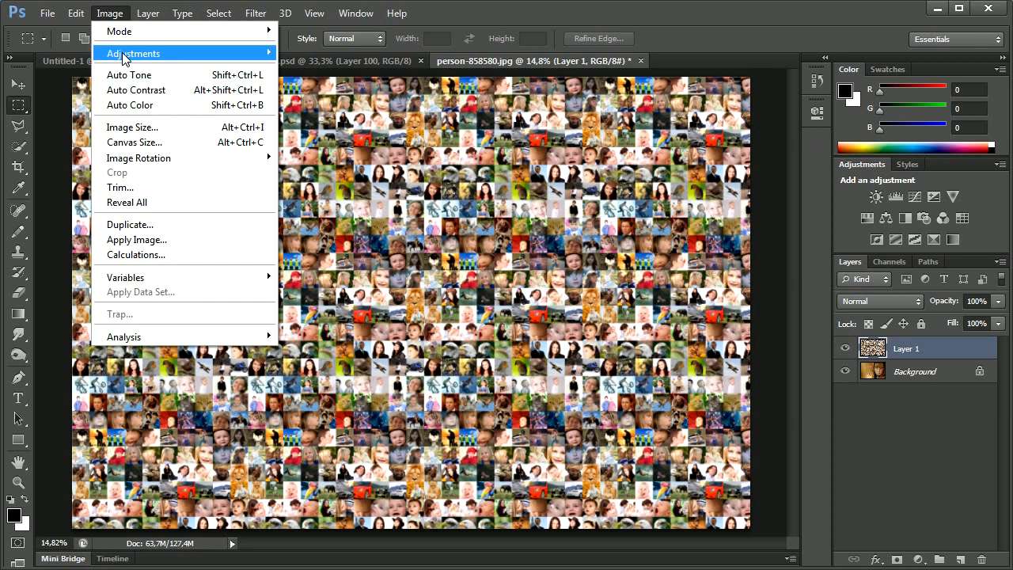
mouse_move(162, 53)
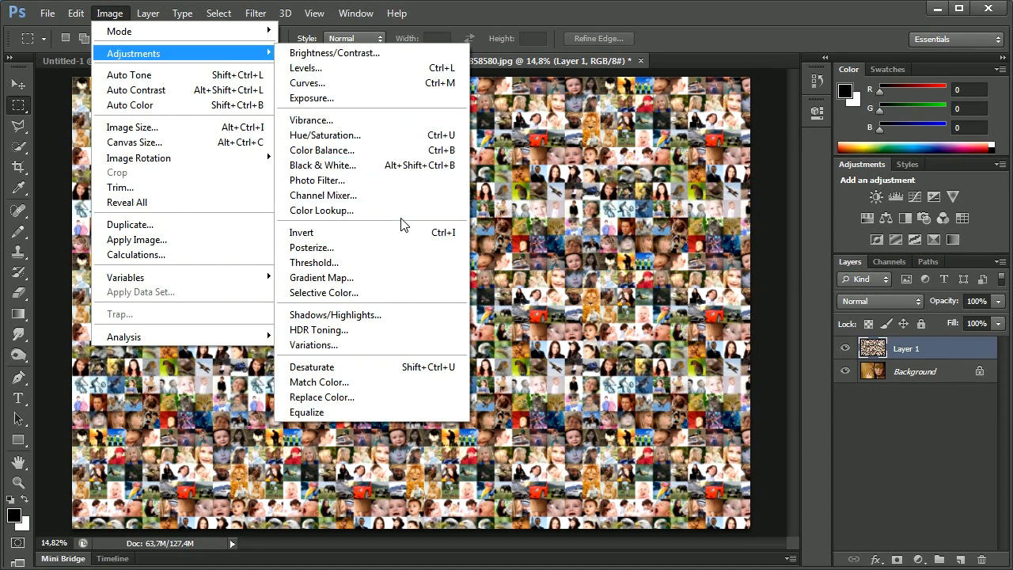
click(377, 372)
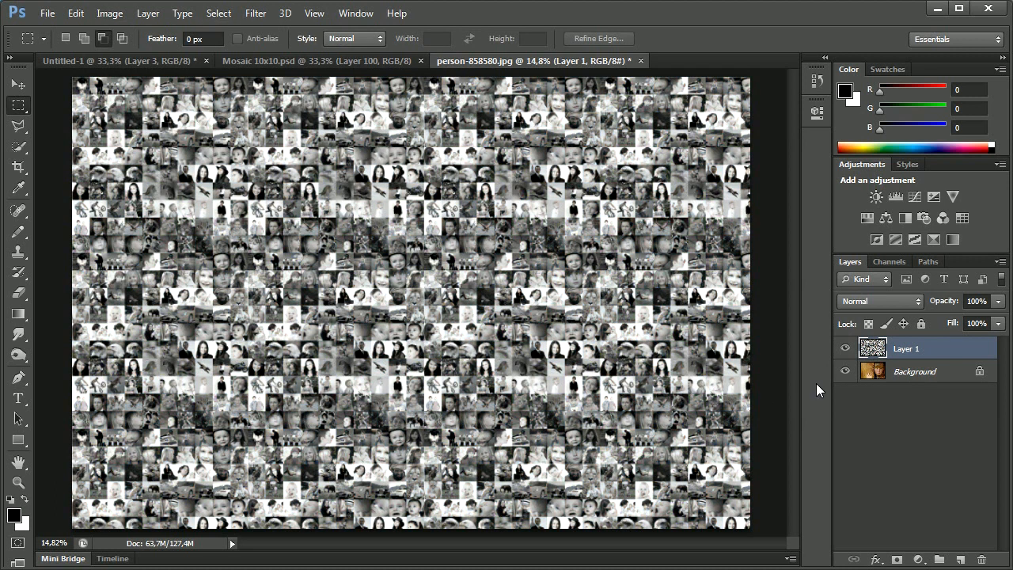
click(871, 301)
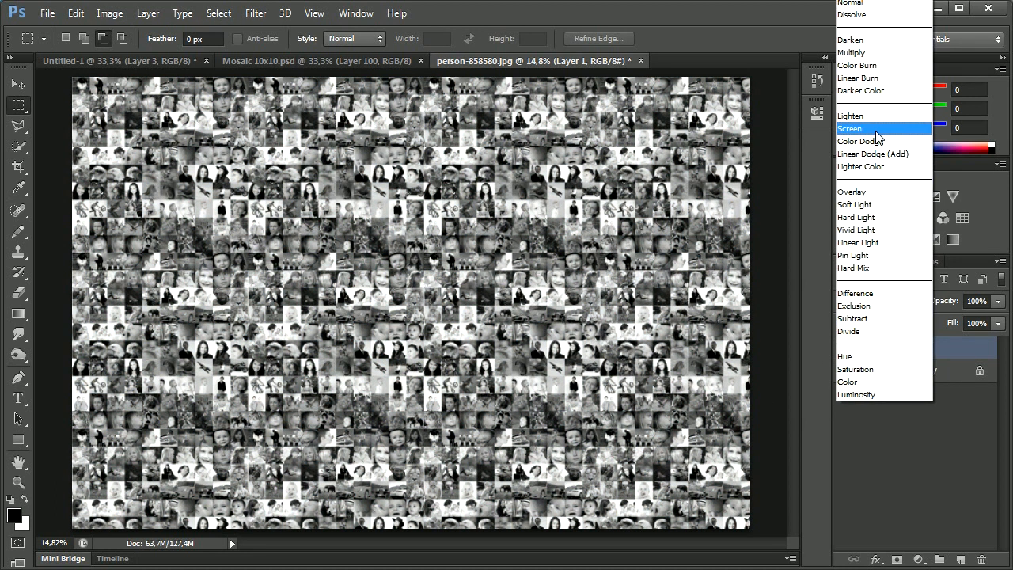
click(915, 198)
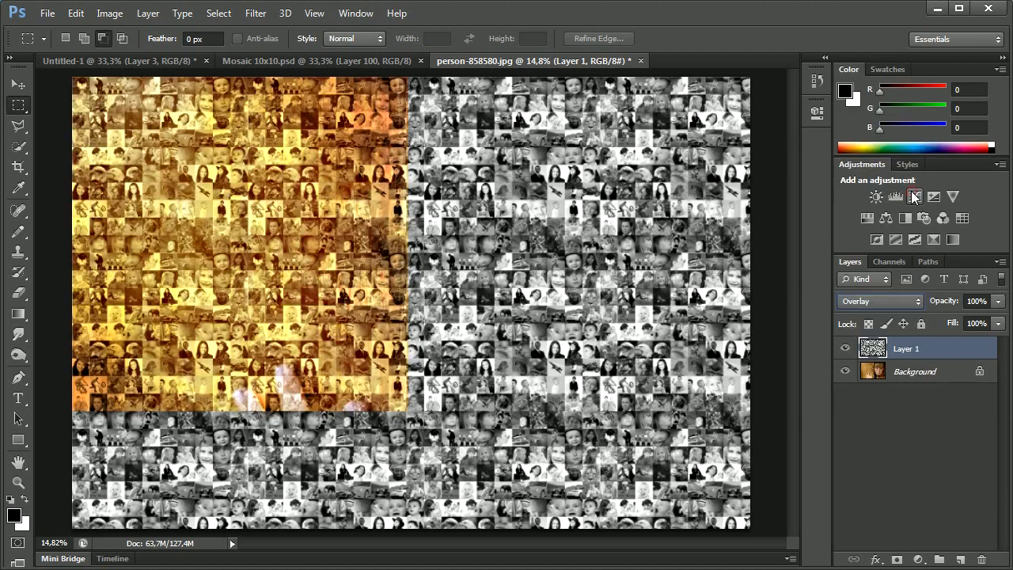
Duplicate the Background layer within person-858580.jpg, keeping the suggested name
click(915, 372)
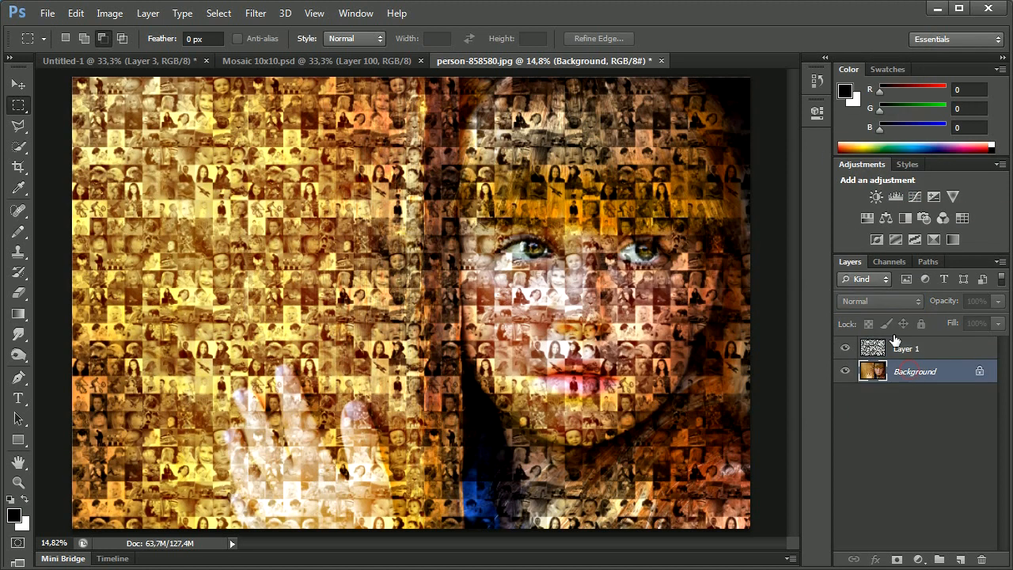
click(148, 14)
click(165, 46)
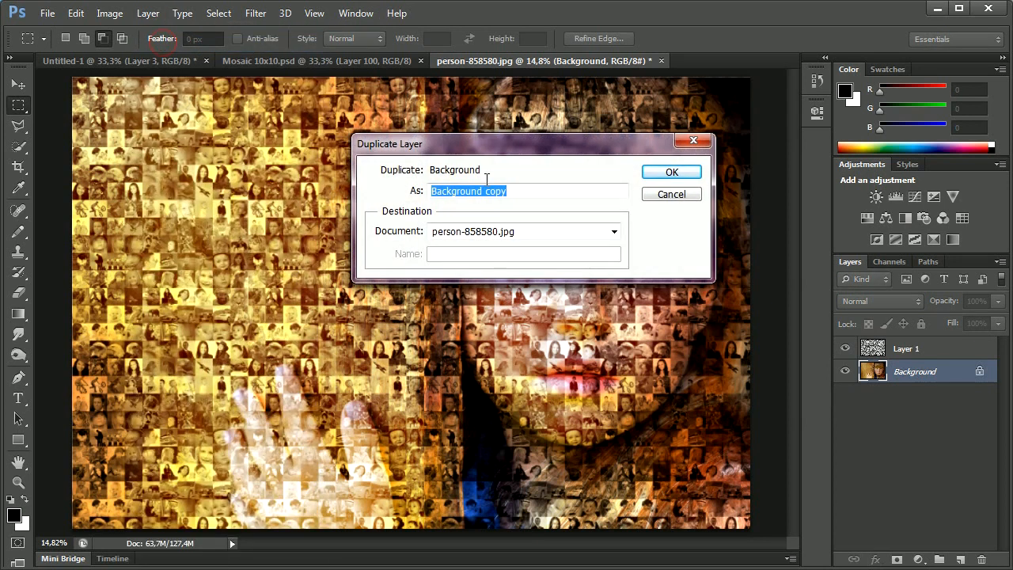
click(663, 173)
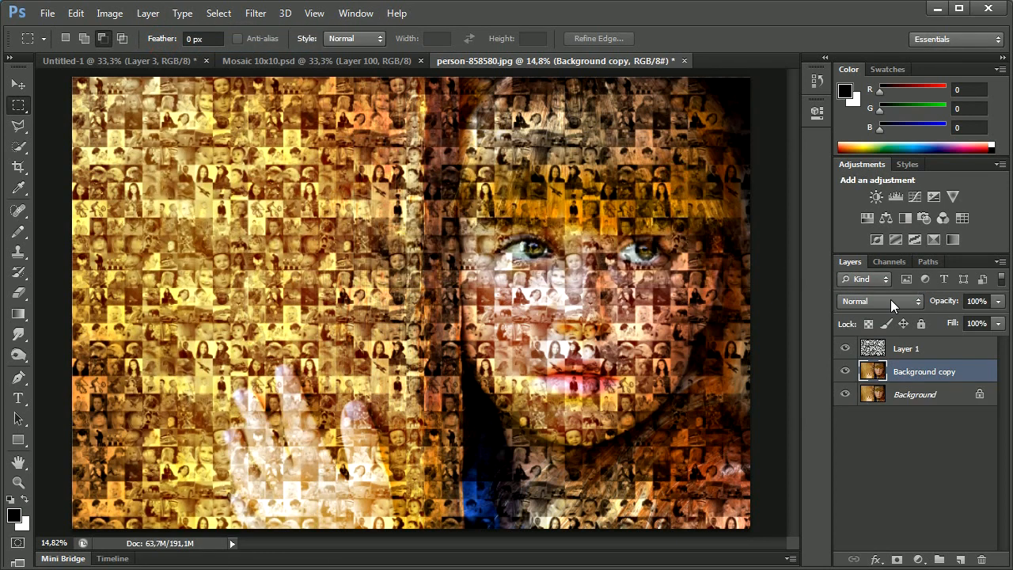
Set the duplicated Background layer to the Multiply blend mode at 65% opacity
click(890, 299)
click(852, 52)
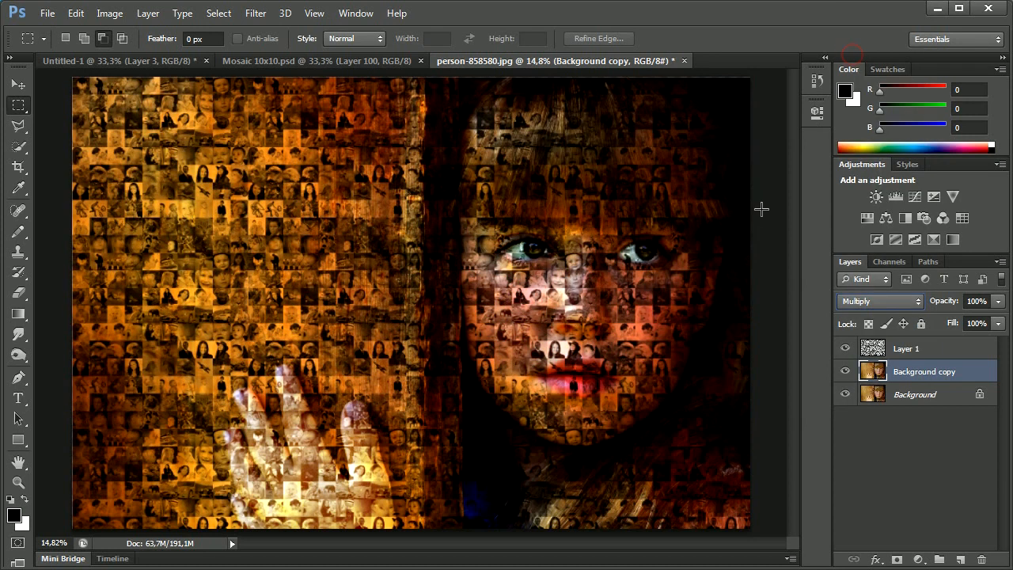
click(998, 301)
drag(1000, 321, 980, 323)
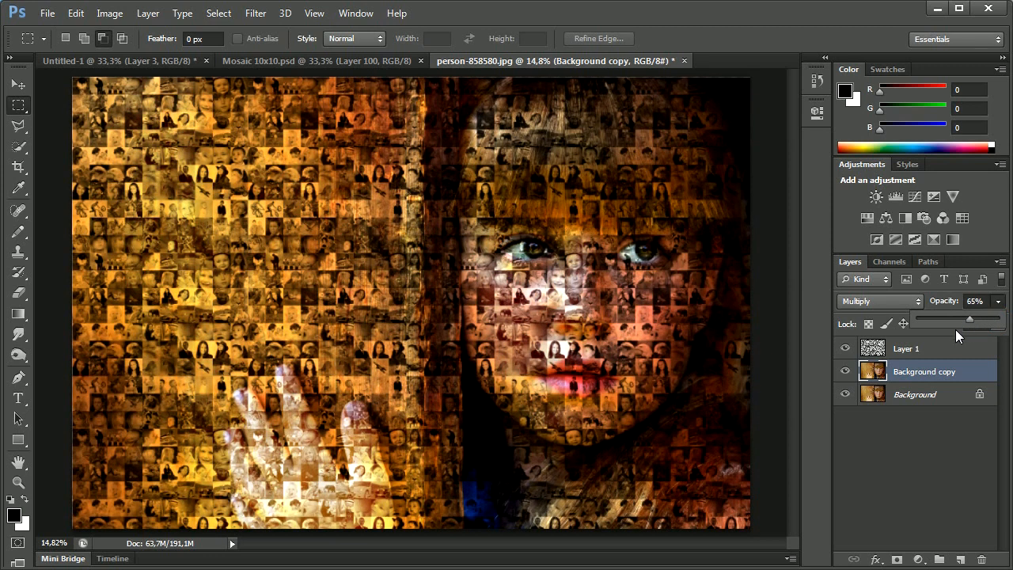
Lower the opacity of the mosaic layer, Layer 1, to 72% and select the Background copy layer
click(920, 348)
click(999, 302)
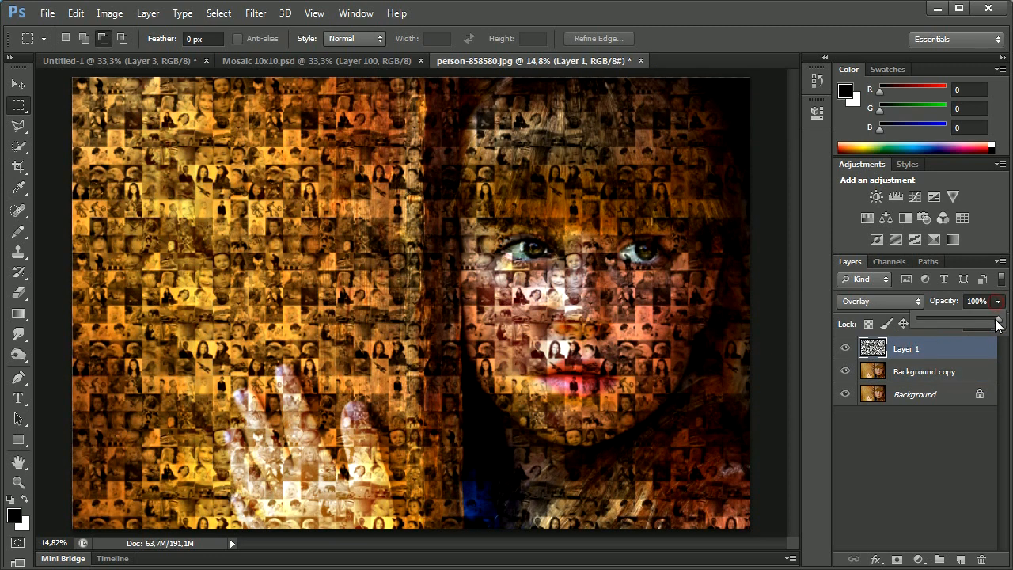
drag(1000, 320, 975, 322)
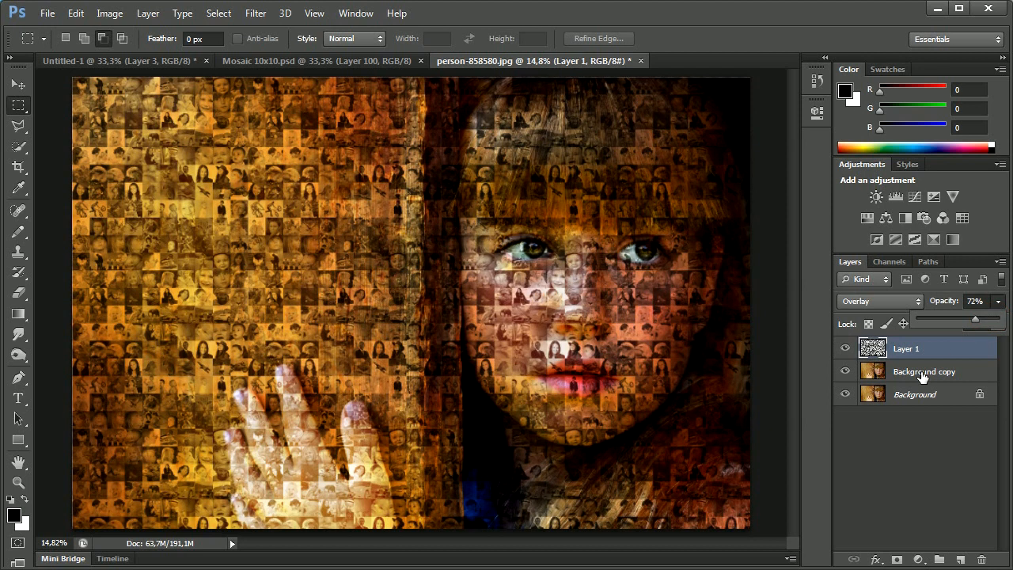
click(946, 353)
click(924, 371)
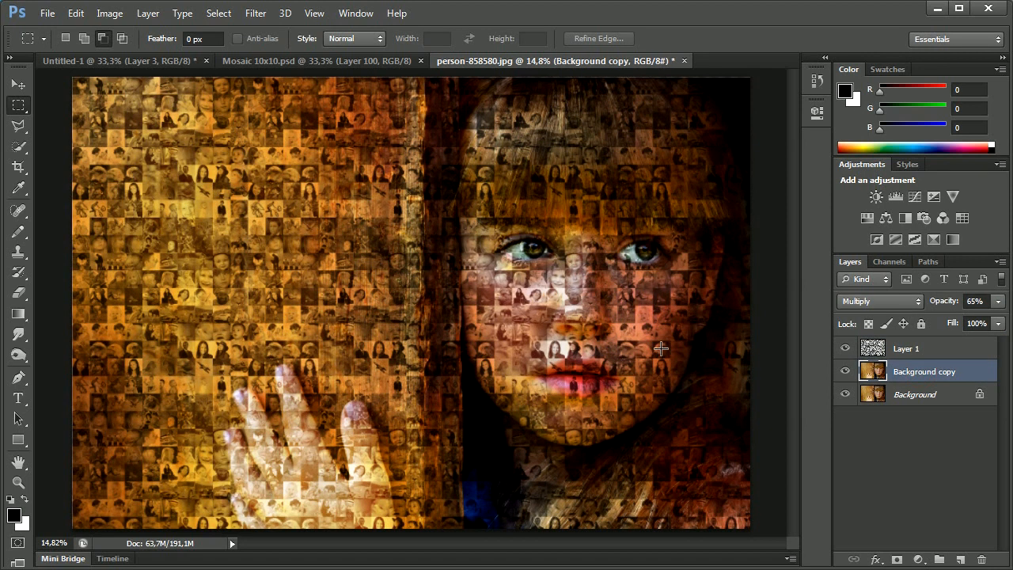